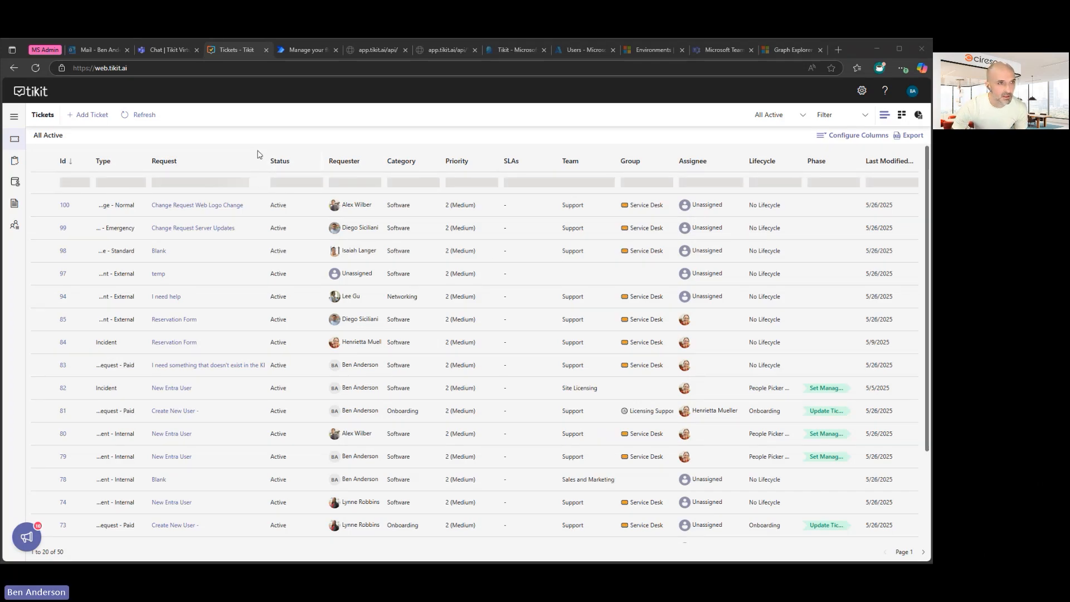
Step: Open the Ticket Types settings to examine the ticket types and their subtypes
{"action": "left_click", "coordinate": [862, 90]}
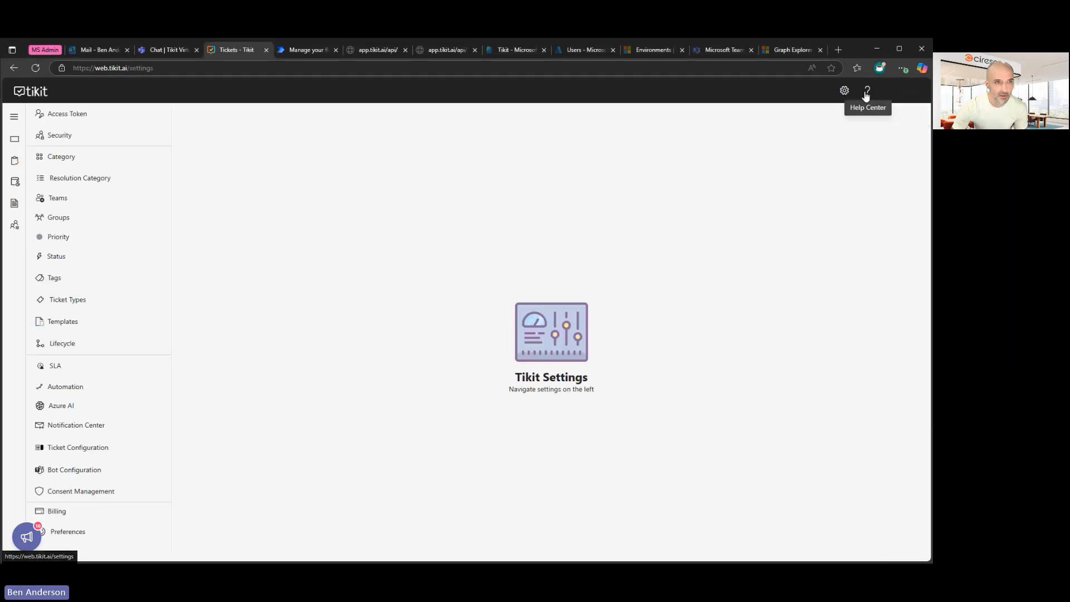
{"action": "left_click", "coordinate": [79, 302]}
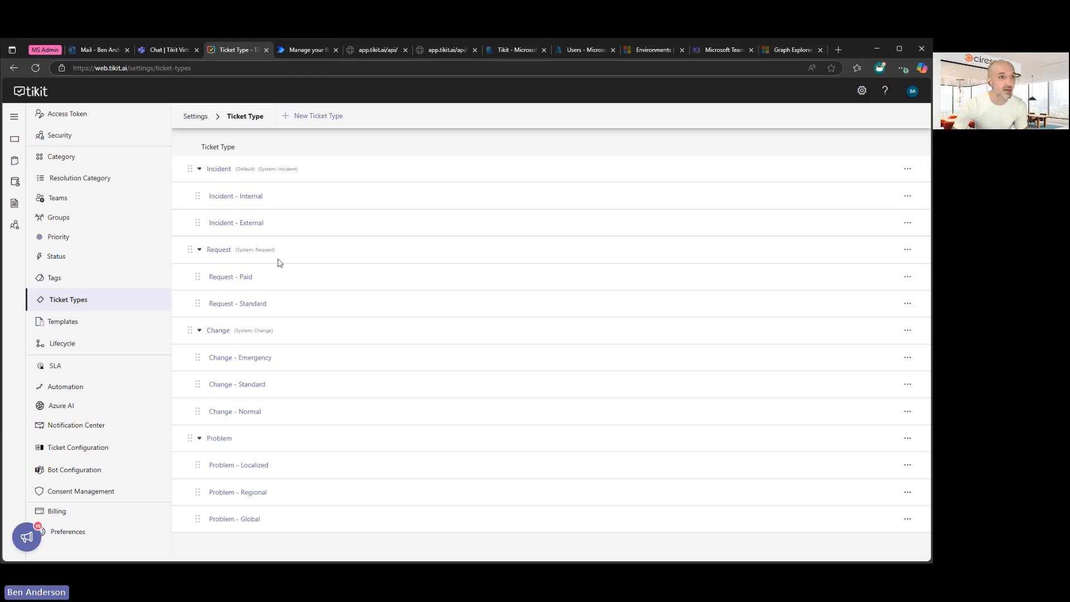
Step: Return to the ticket list, display the Change Requests custom view, and check which other custom views are offered
{"action": "left_click", "coordinate": [14, 139]}
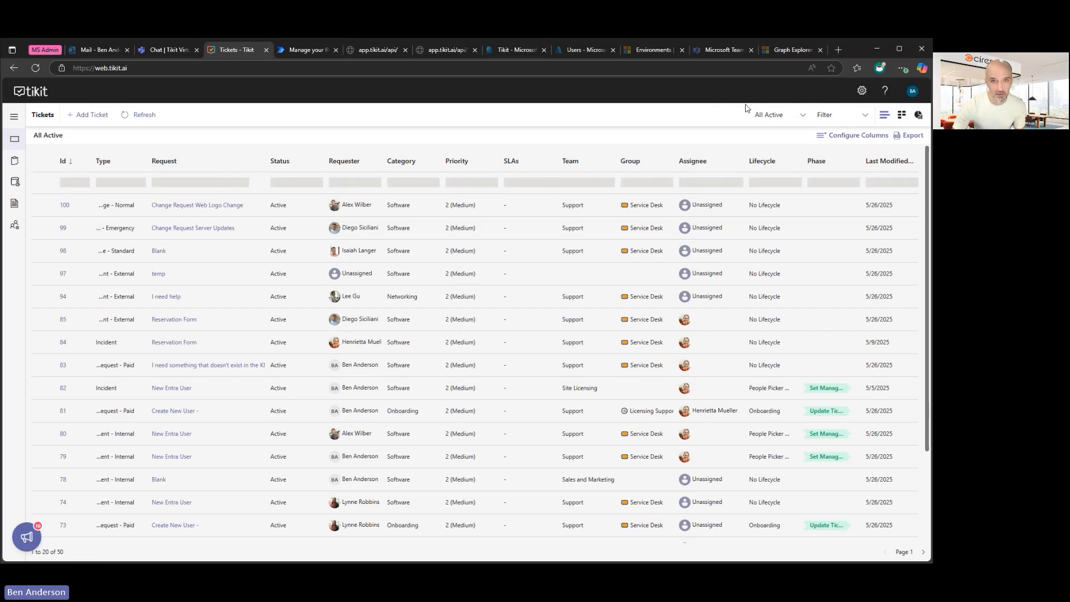
{"action": "left_click", "coordinate": [797, 120]}
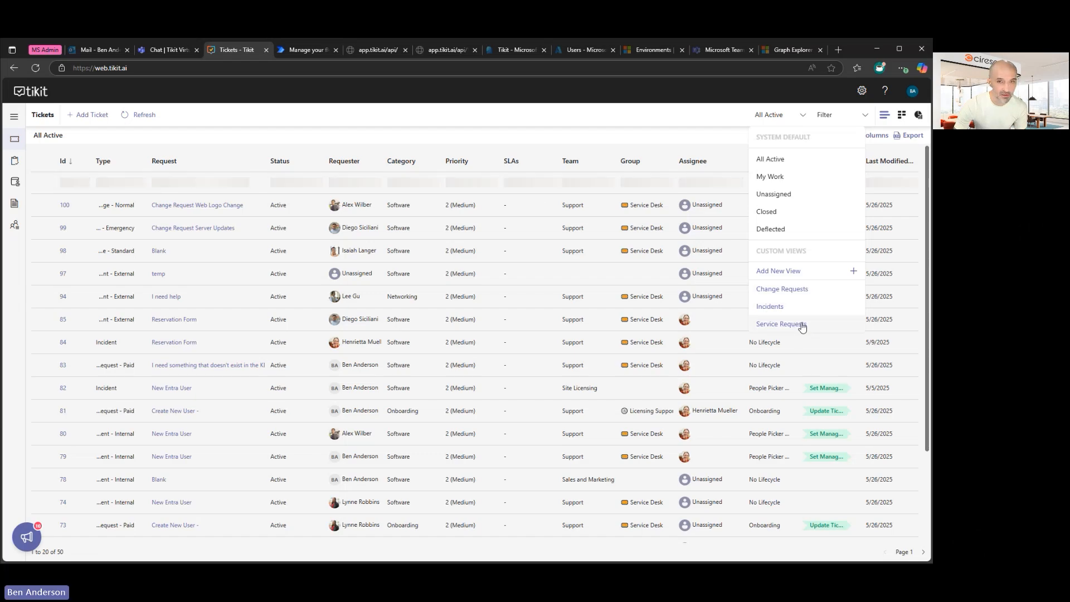
{"action": "left_click", "coordinate": [794, 290]}
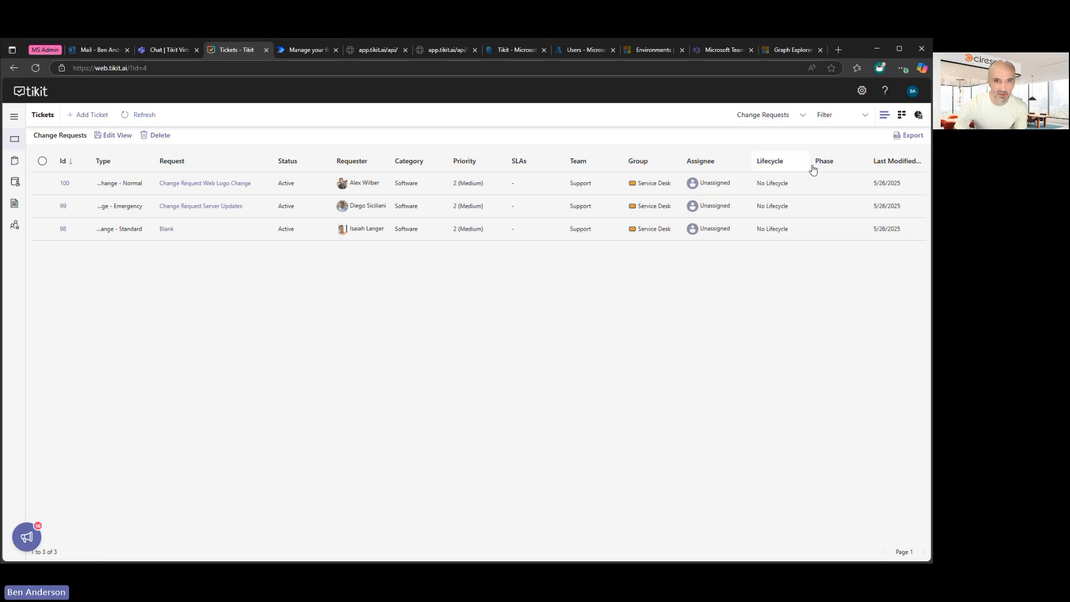
{"action": "left_click", "coordinate": [803, 115]}
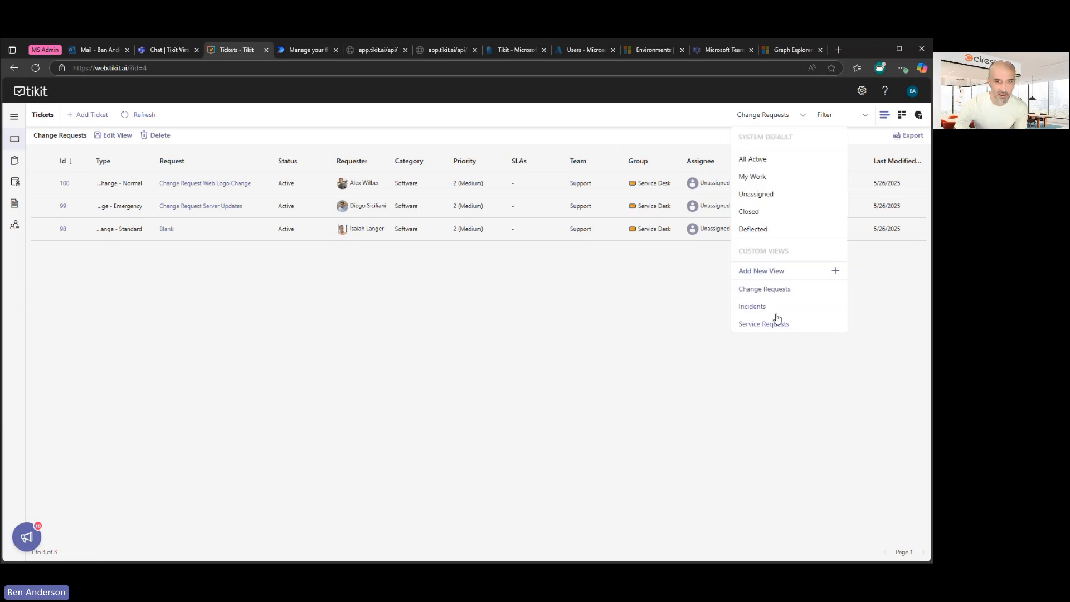
{"action": "left_click", "coordinate": [756, 387]}
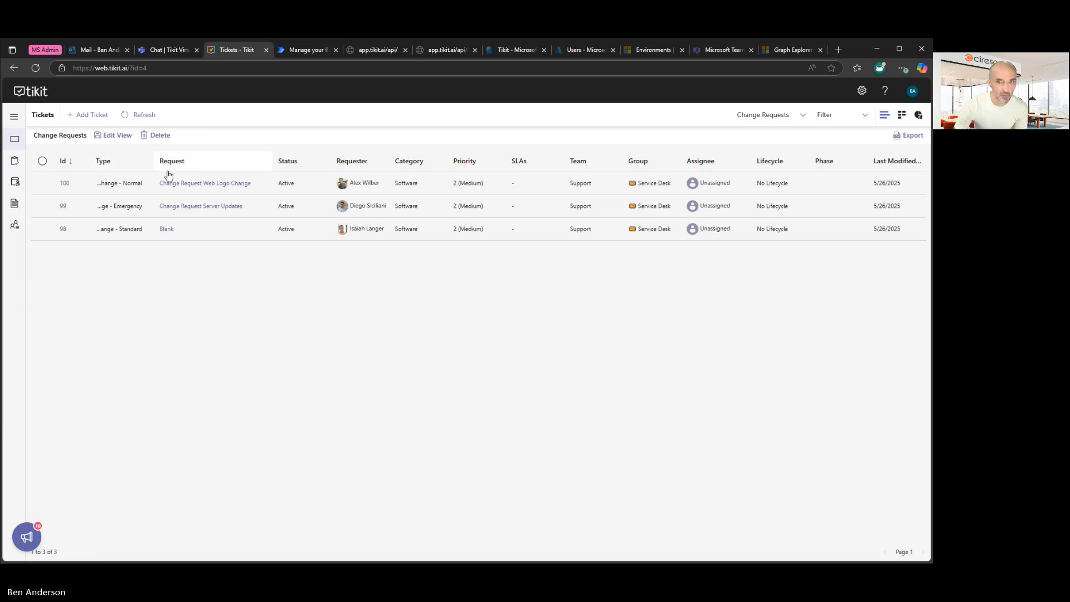
Step: Start a new custom ticket view and name it Problem
{"action": "left_click", "coordinate": [798, 117]}
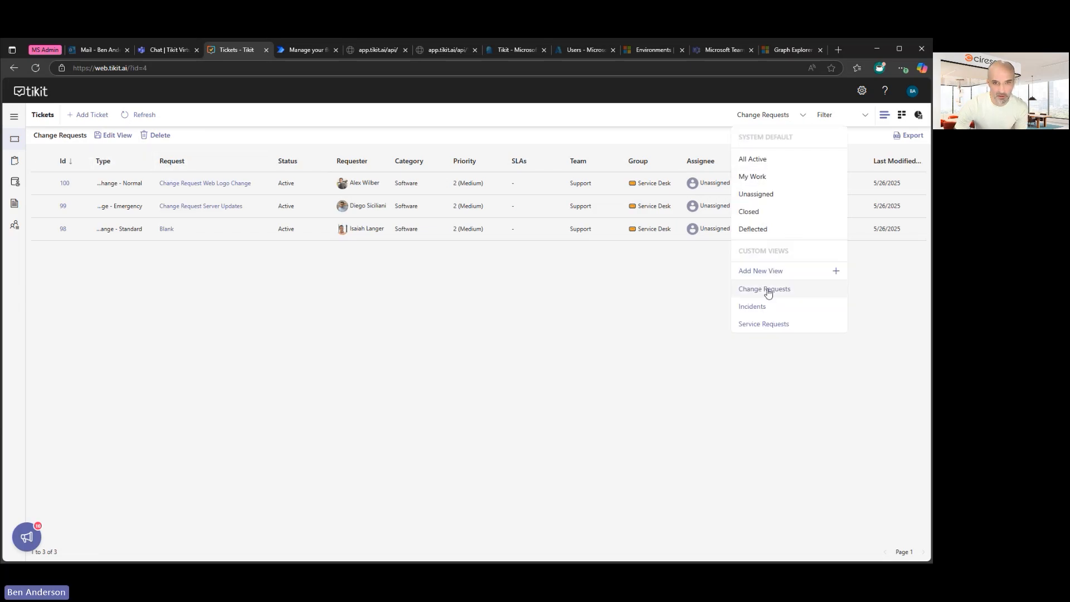
{"action": "left_click", "coordinate": [776, 271]}
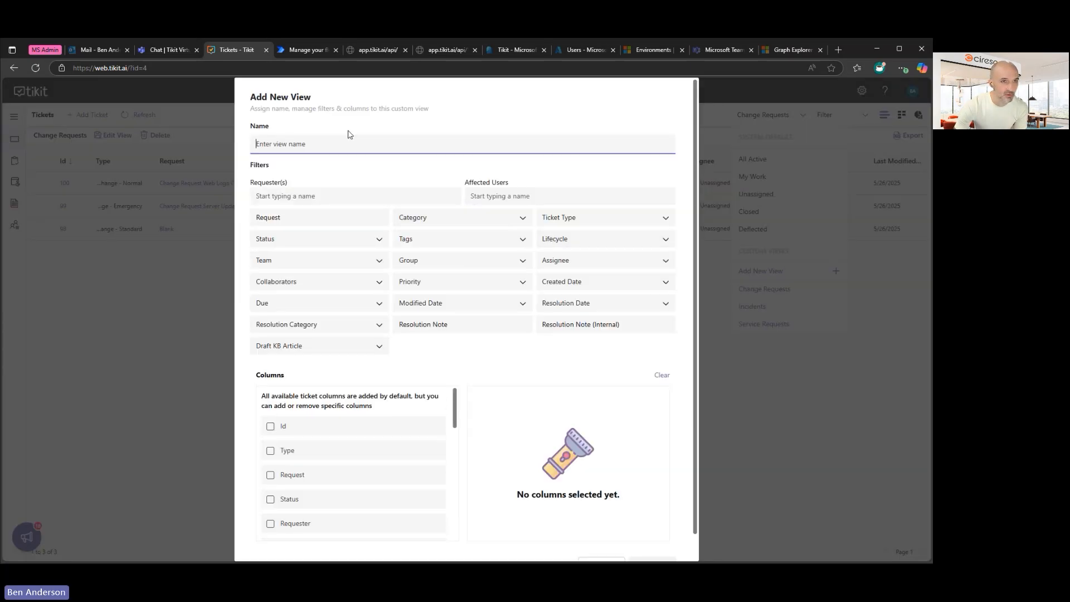
{"action": "type", "text": "Proble"}
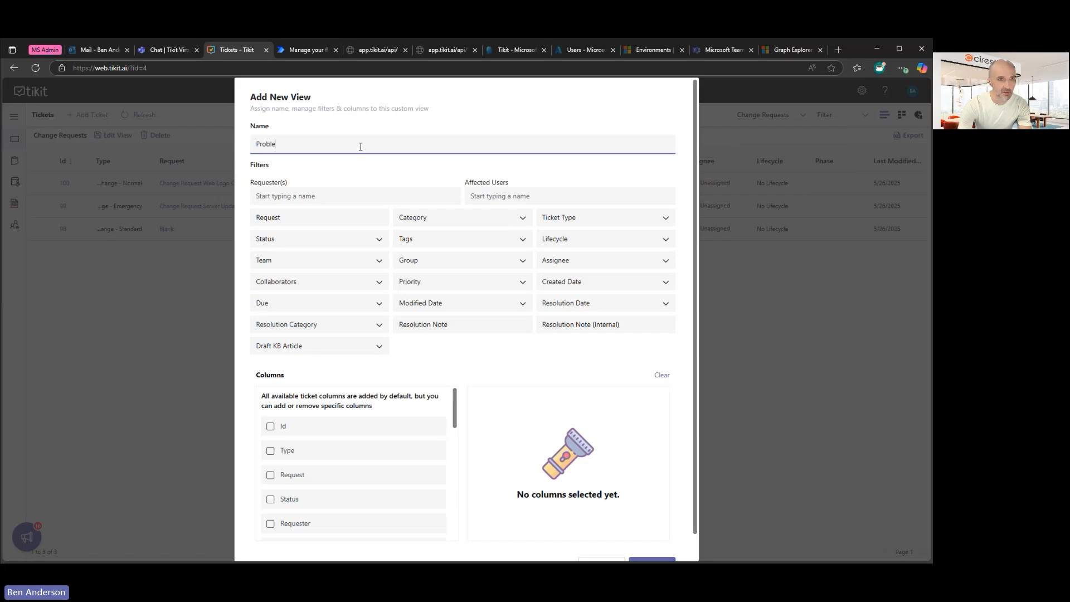
{"action": "type", "text": "m"}
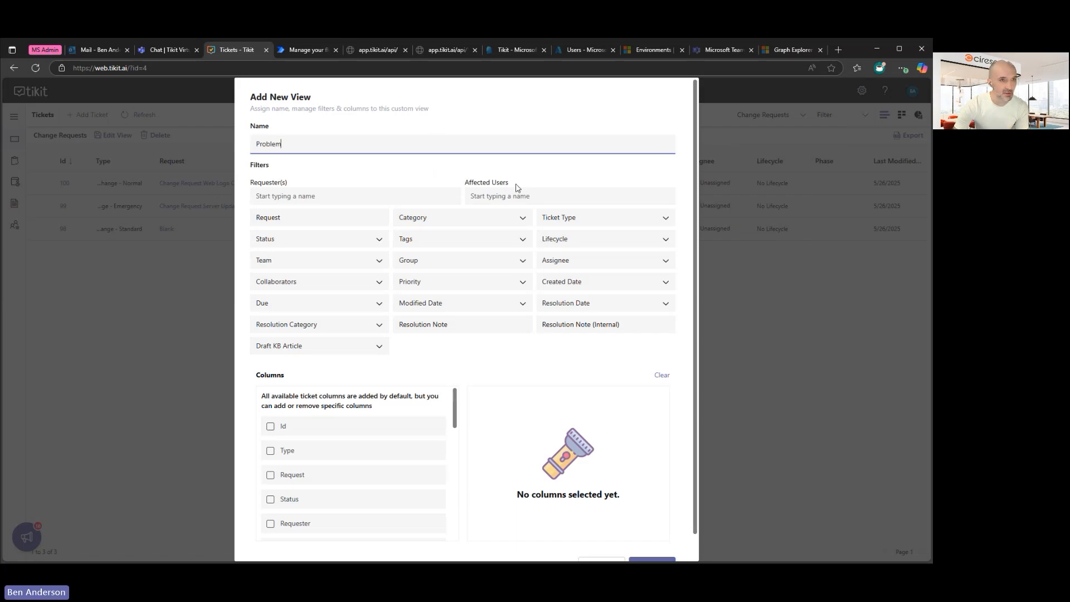
Step: Filter the new view by the ticket types Problem, Problem - Localized, Problem - Regional and Problem - Global, and save the view
{"action": "left_click", "coordinate": [596, 223]}
{"action": "scroll", "coordinate": [572, 316], "scroll_direction": "down", "scroll_amount": 2}
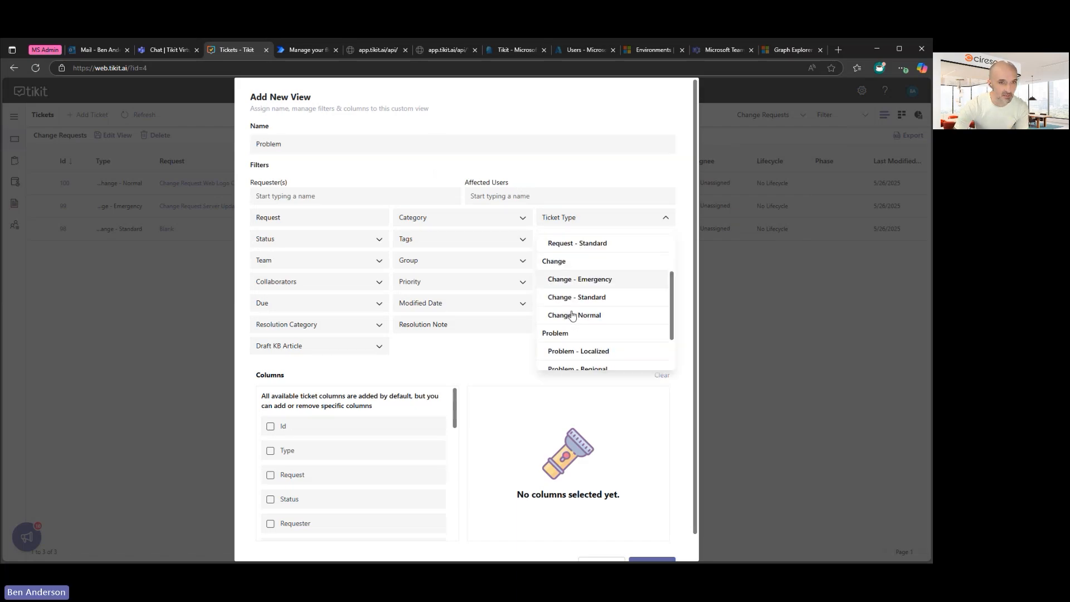
{"action": "scroll", "coordinate": [572, 316], "scroll_direction": "down", "scroll_amount": 1}
{"action": "left_click", "coordinate": [582, 311]}
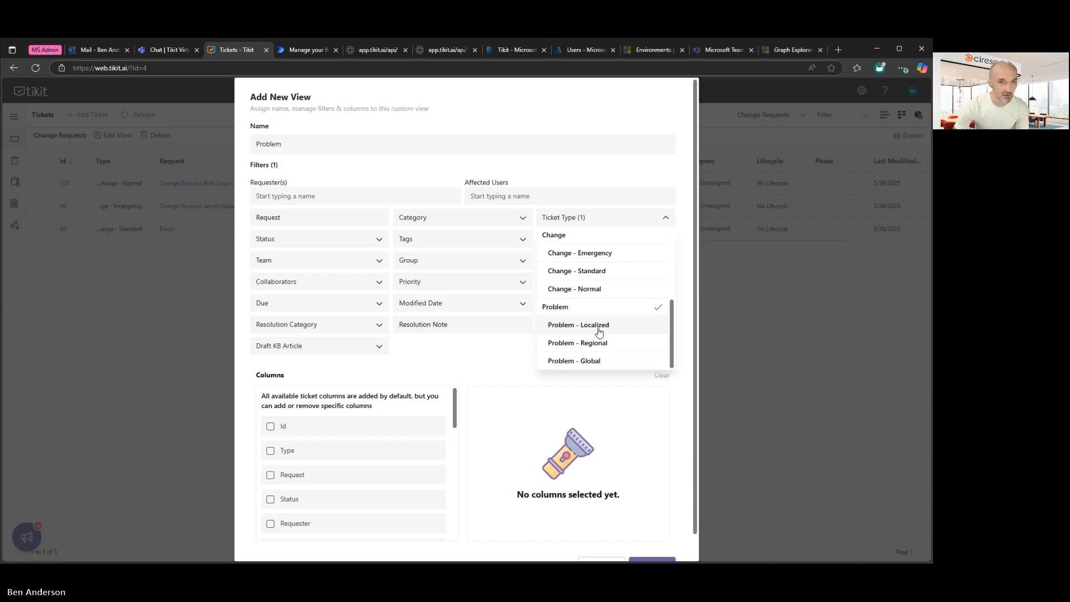
{"action": "left_click", "coordinate": [599, 327]}
{"action": "left_click", "coordinate": [600, 343]}
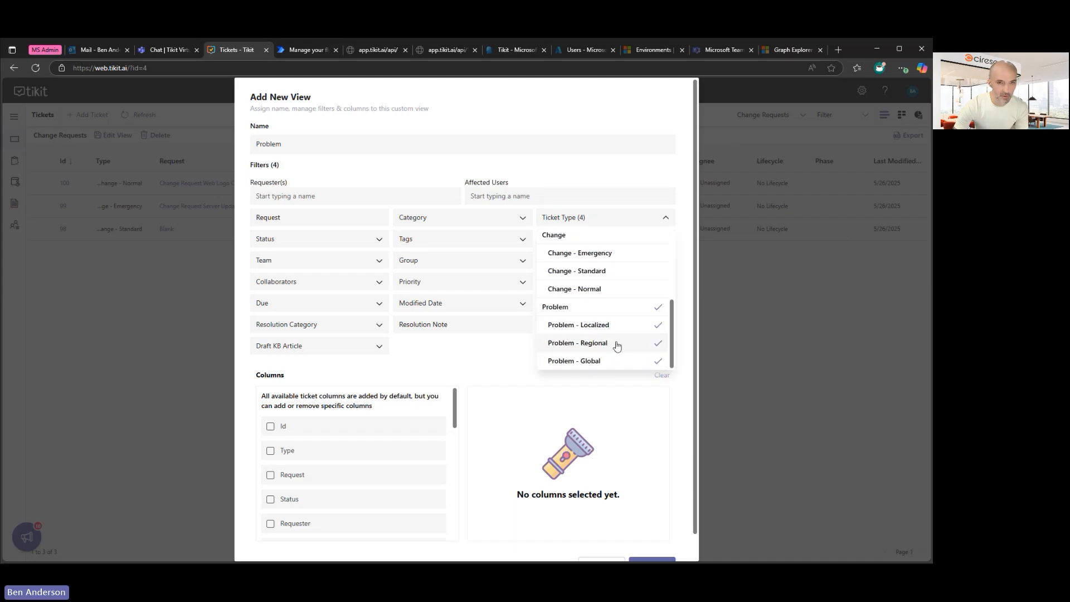
{"action": "left_click", "coordinate": [610, 109]}
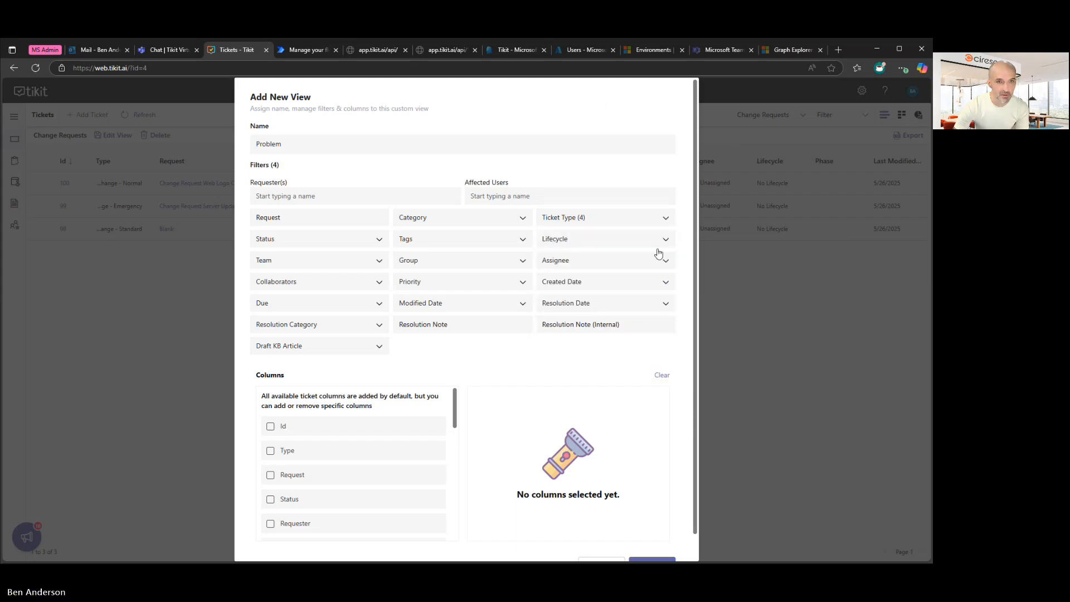
{"action": "scroll", "coordinate": [642, 403], "scroll_direction": "down", "scroll_amount": 1}
{"action": "left_click", "coordinate": [652, 537]}
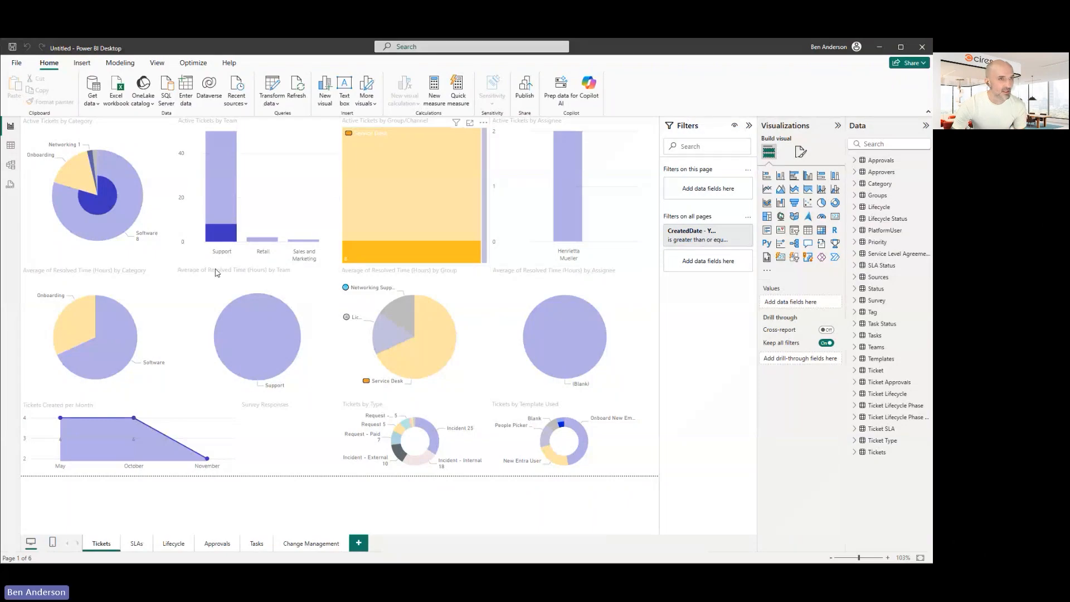
Step: In the Power BI Desktop report, select the Incident segment of the Tickets by Type chart on the Tickets page
{"action": "mouse_move", "coordinate": [259, 349]}
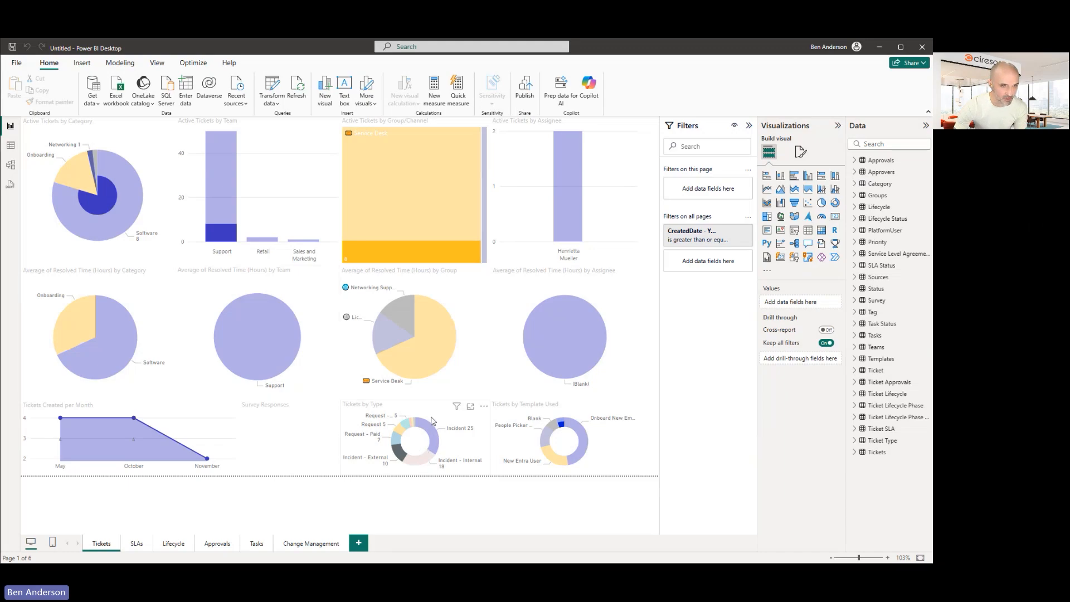
{"action": "left_click", "coordinate": [440, 435]}
{"action": "left_click", "coordinate": [441, 434]}
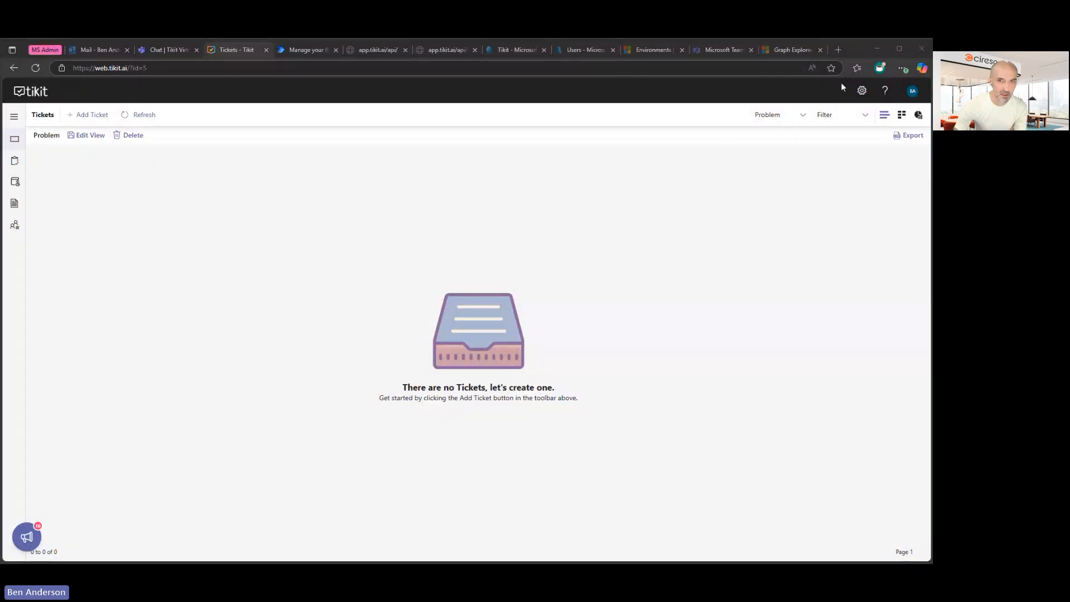
Step: Switch back to Tikit and examine the Category settings, including the subcategories under Networking and Hardware
{"action": "left_click", "coordinate": [862, 90]}
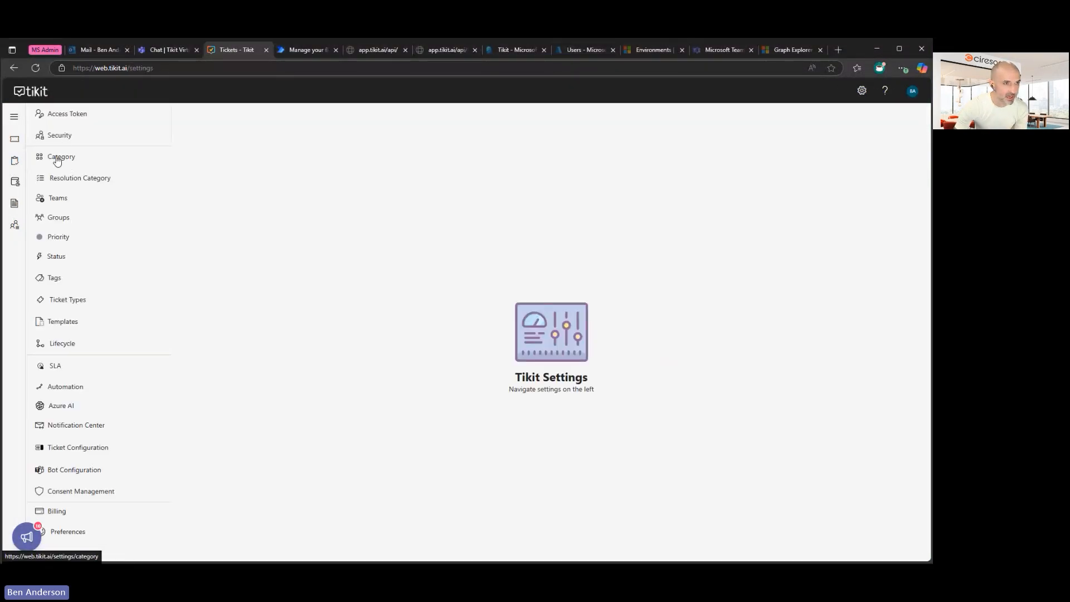
{"action": "left_click", "coordinate": [59, 158]}
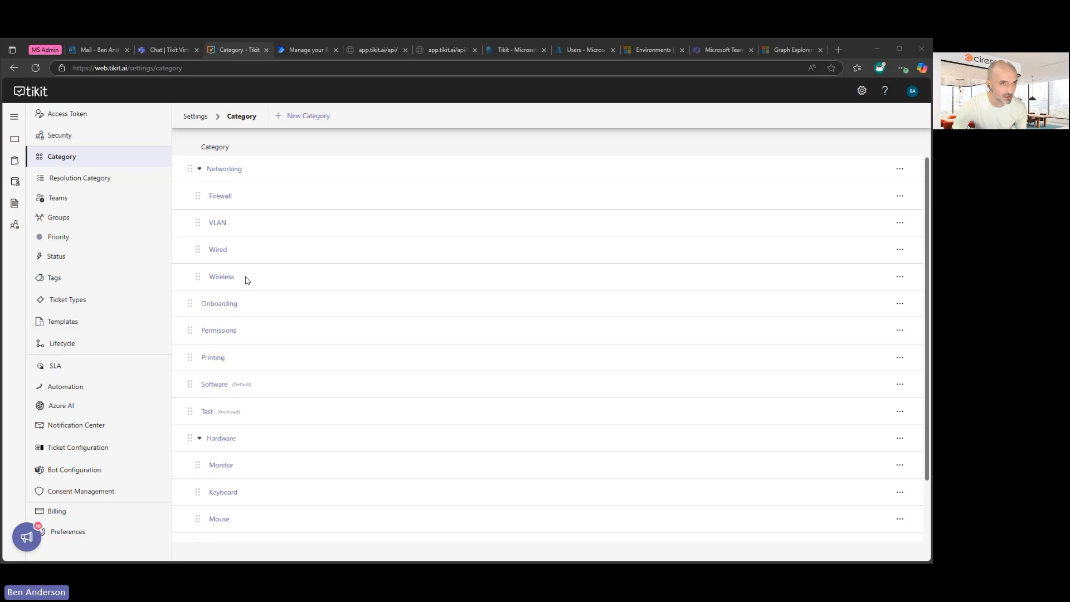
{"action": "scroll", "coordinate": [270, 473], "scroll_direction": "down", "scroll_amount": 1}
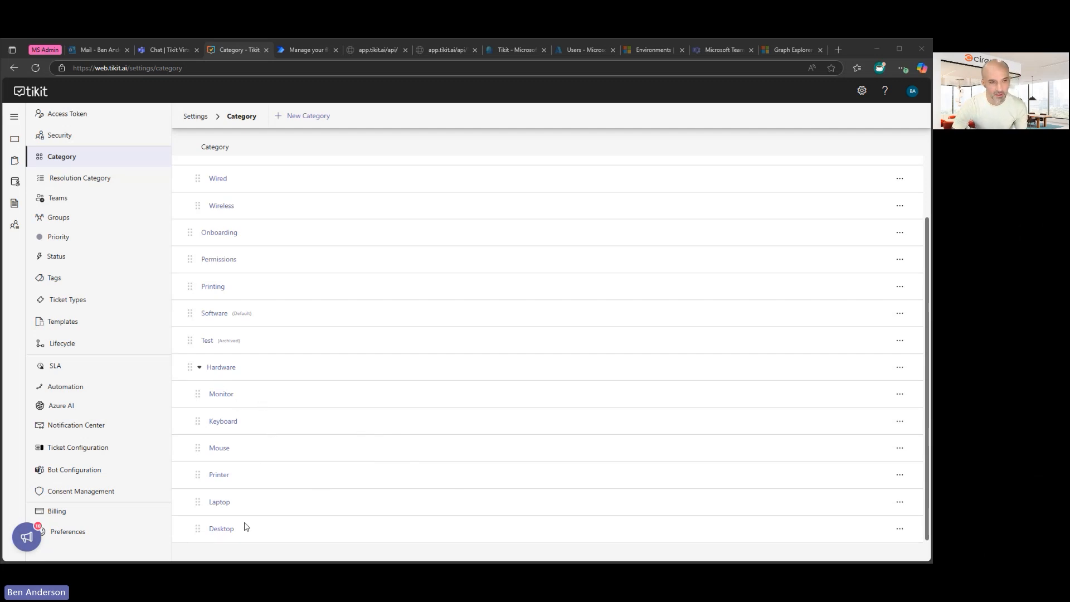
{"action": "scroll", "coordinate": [274, 519], "scroll_direction": "up", "scroll_amount": 1}
{"action": "scroll", "coordinate": [274, 519], "scroll_direction": "up", "scroll_amount": 1}
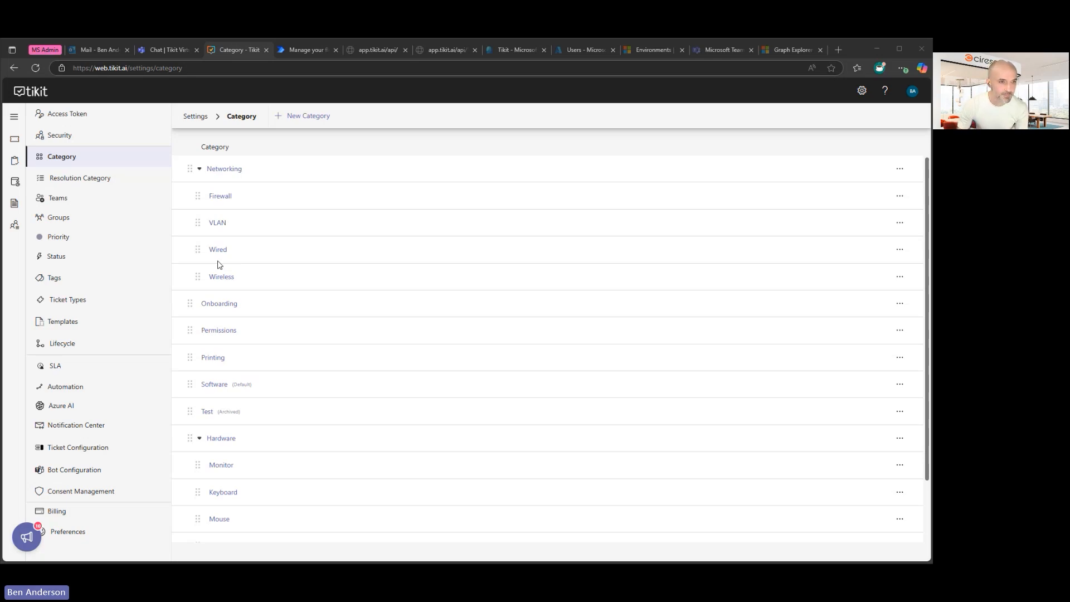
{"action": "scroll", "coordinate": [435, 410], "scroll_direction": "down", "scroll_amount": 2}
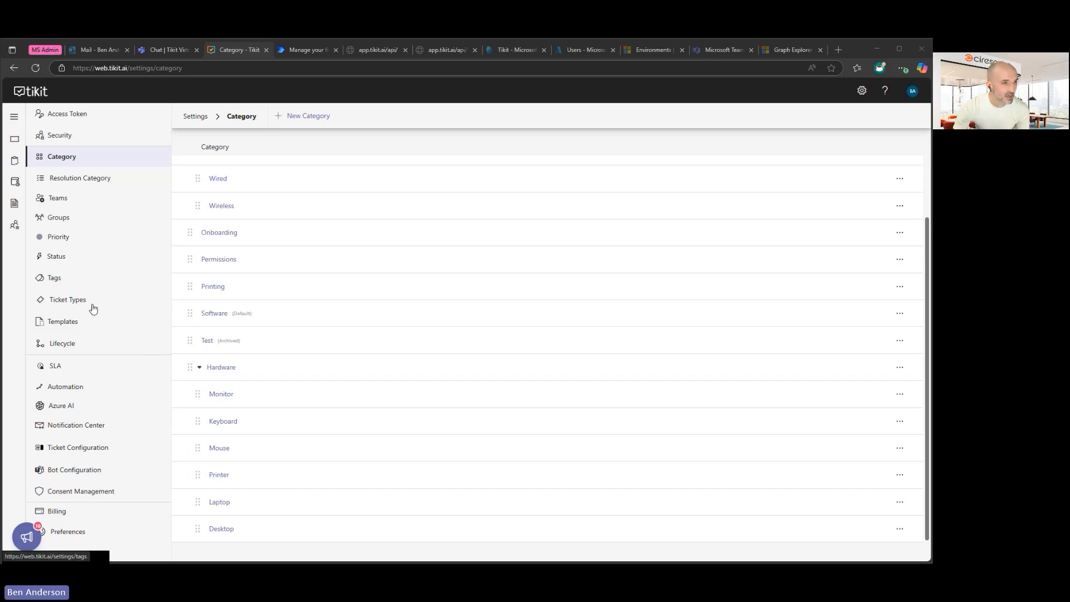
Step: Open the Hardware Request template and review its template settings and preset ticket properties
{"action": "left_click", "coordinate": [76, 320]}
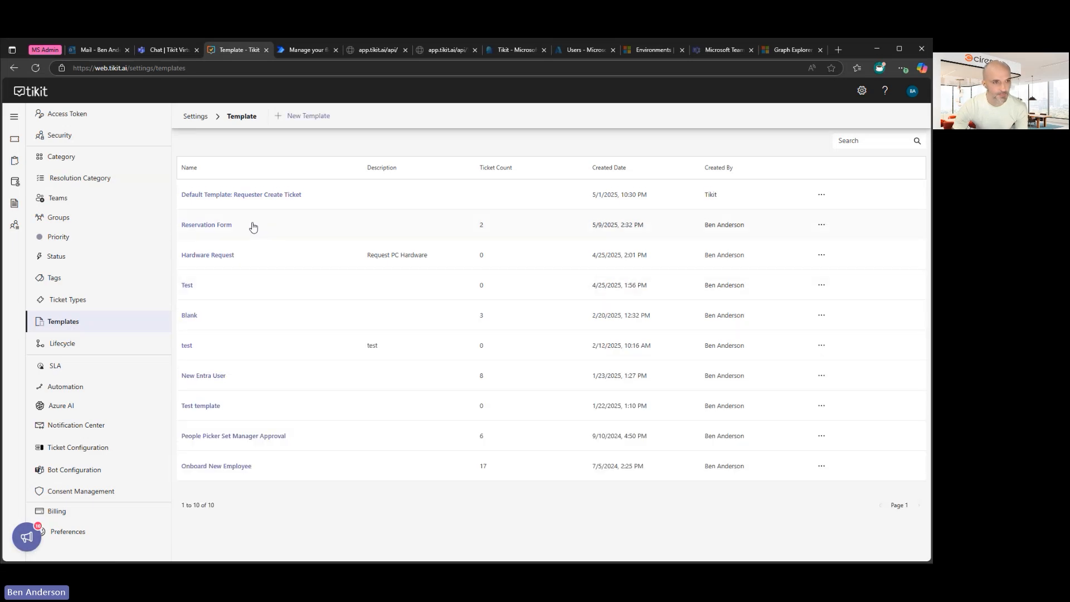
{"action": "left_click", "coordinate": [210, 257]}
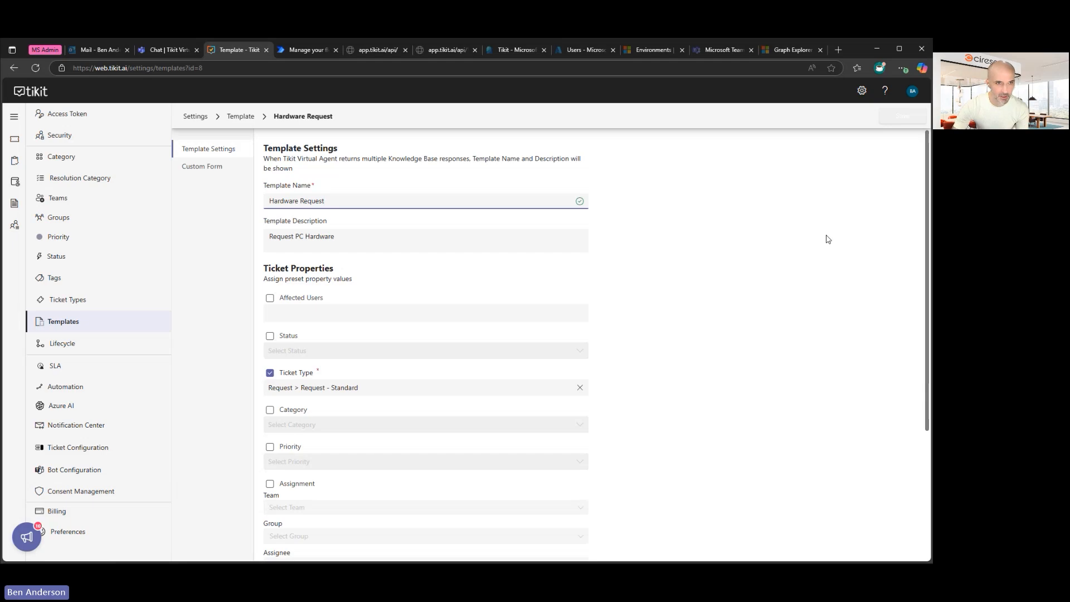
{"action": "scroll", "coordinate": [724, 278], "scroll_direction": "down", "scroll_amount": 2}
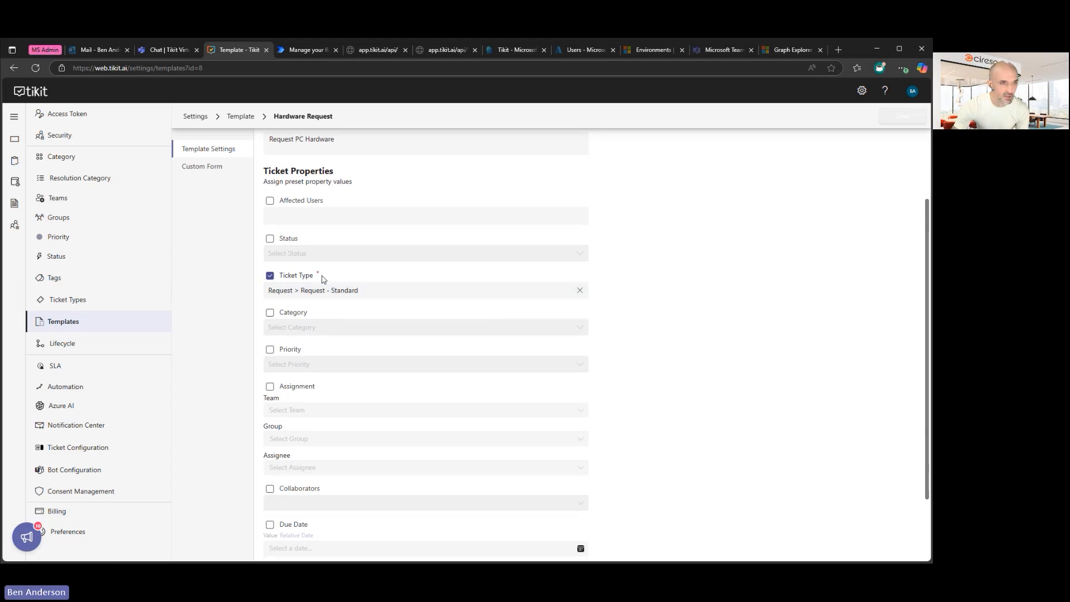
{"action": "scroll", "coordinate": [624, 385], "scroll_direction": "down", "scroll_amount": 2}
{"action": "scroll", "coordinate": [659, 398], "scroll_direction": "up", "scroll_amount": 5}
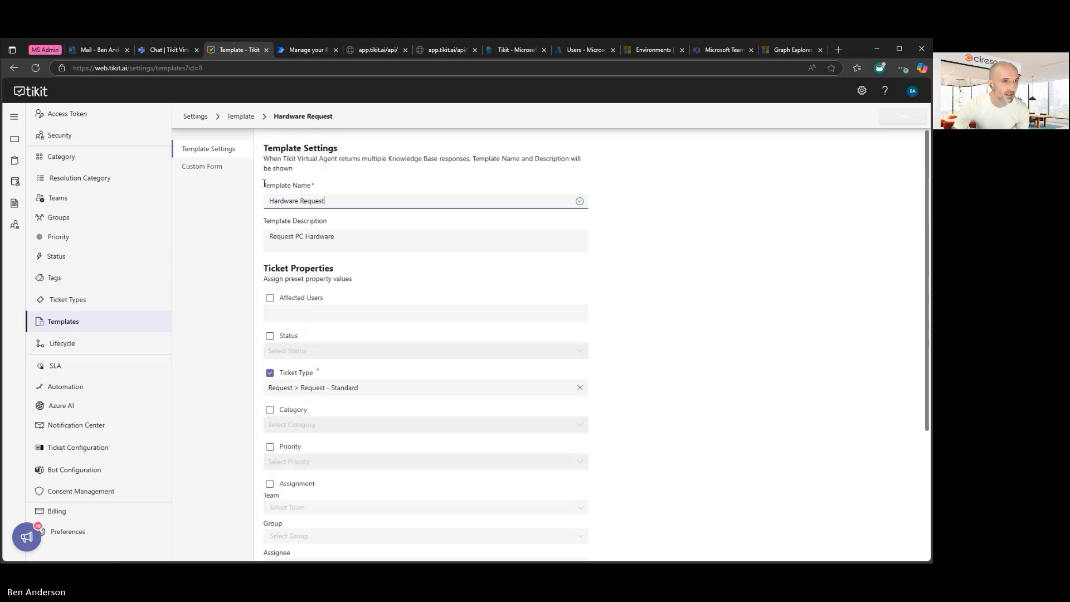
Step: In the template's custom form, deselect the parent Hardware category in the Hardware data source, save it, and close the data sources
{"action": "left_click", "coordinate": [228, 167]}
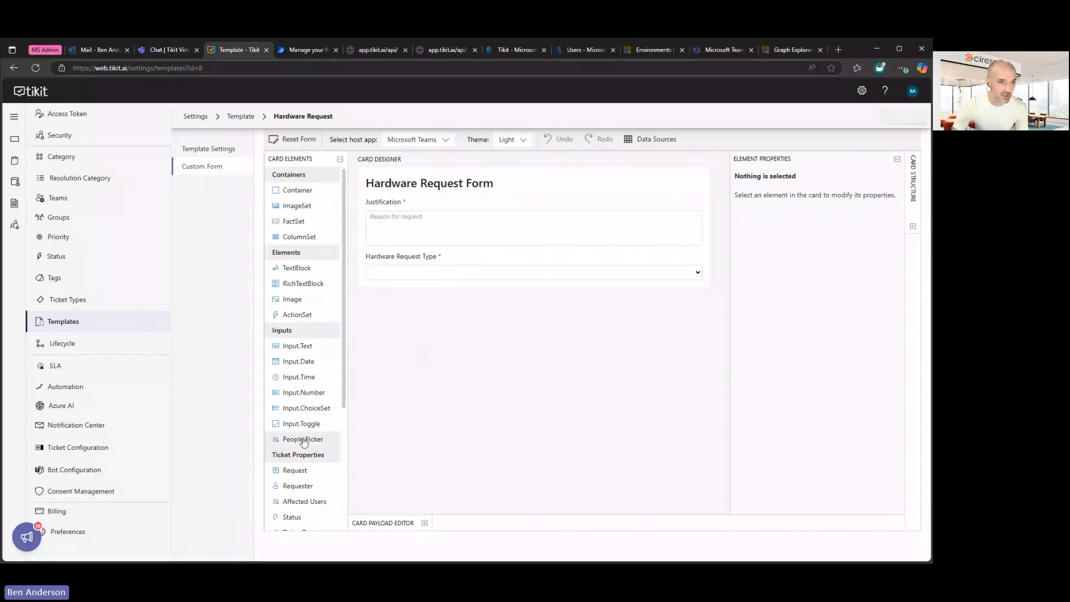
{"action": "scroll", "coordinate": [306, 440], "scroll_direction": "down", "scroll_amount": 3}
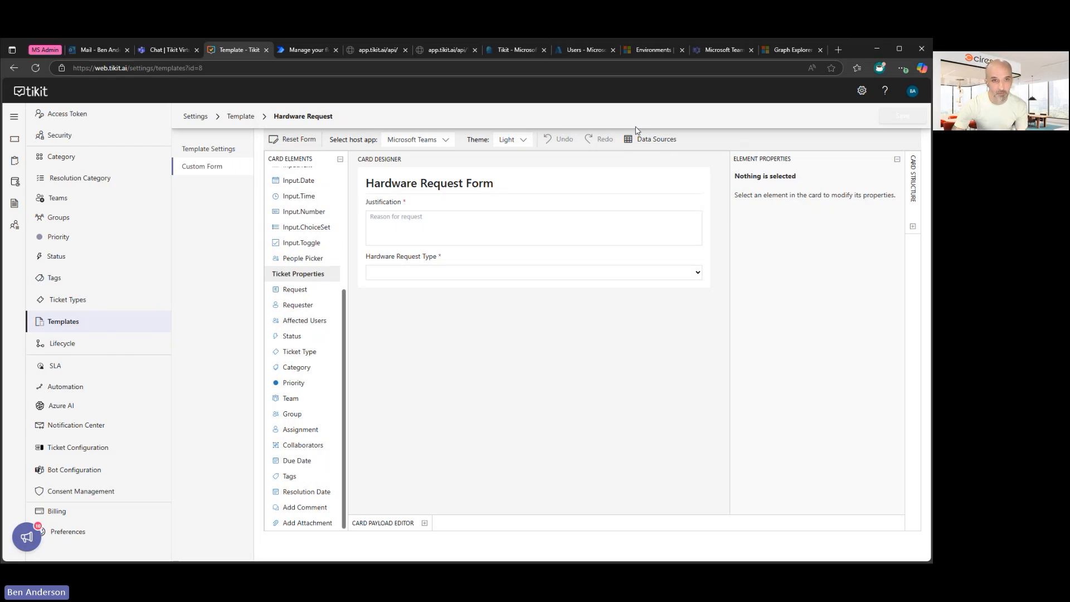
{"action": "left_click", "coordinate": [644, 142]}
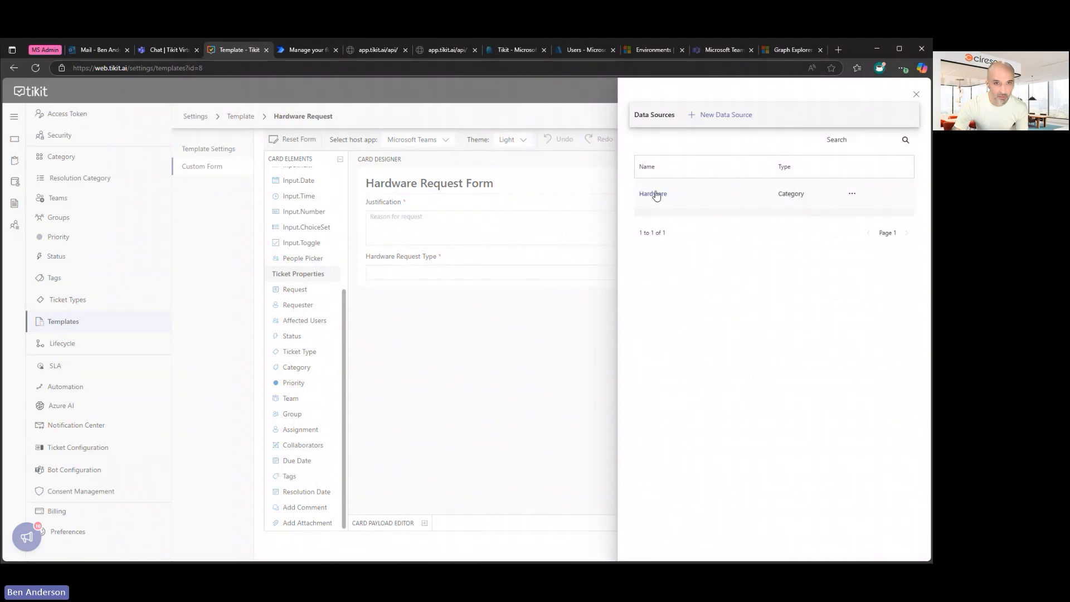
{"action": "left_click", "coordinate": [655, 194]}
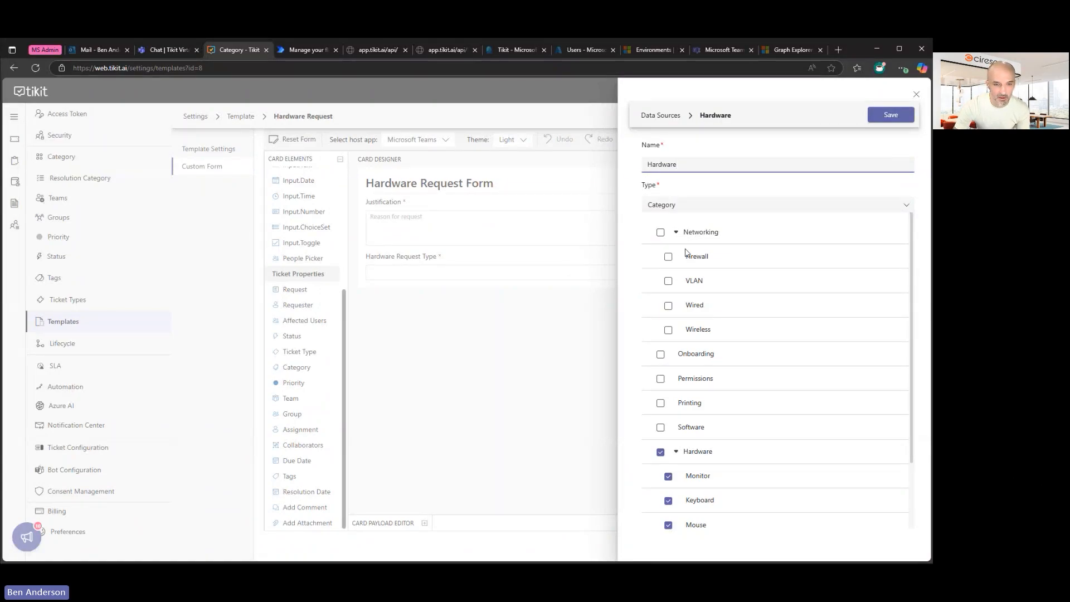
{"action": "scroll", "coordinate": [718, 367], "scroll_direction": "down", "scroll_amount": 2}
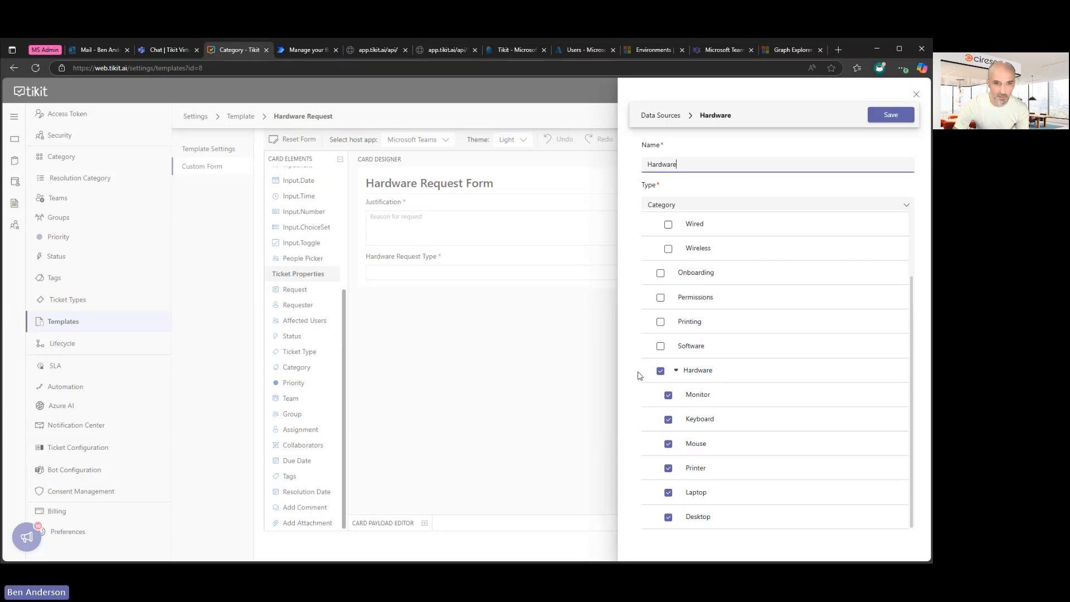
{"action": "left_click", "coordinate": [660, 372]}
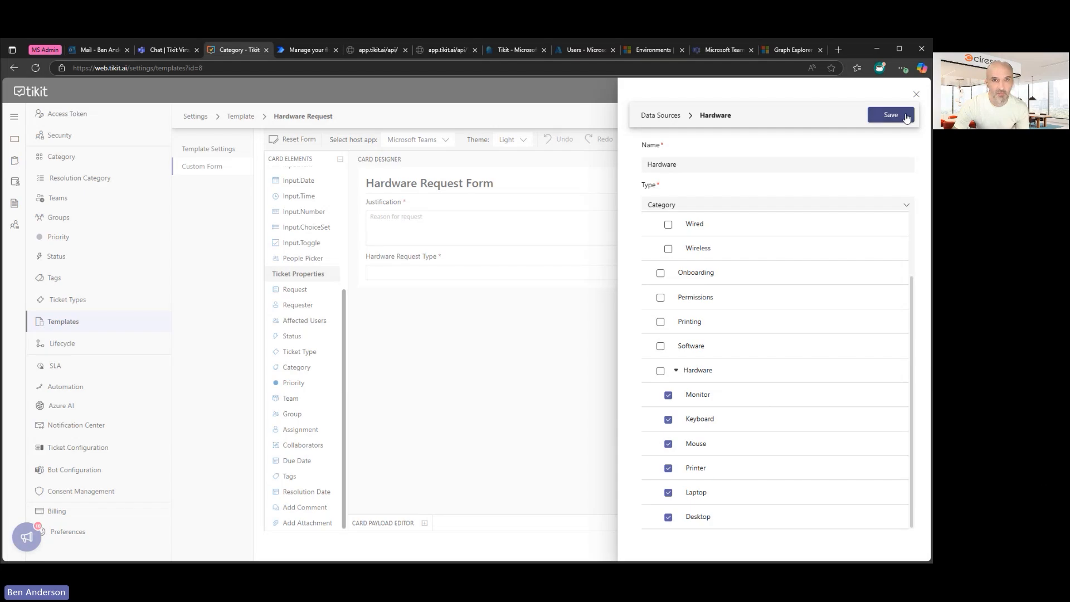
{"action": "left_click", "coordinate": [907, 116]}
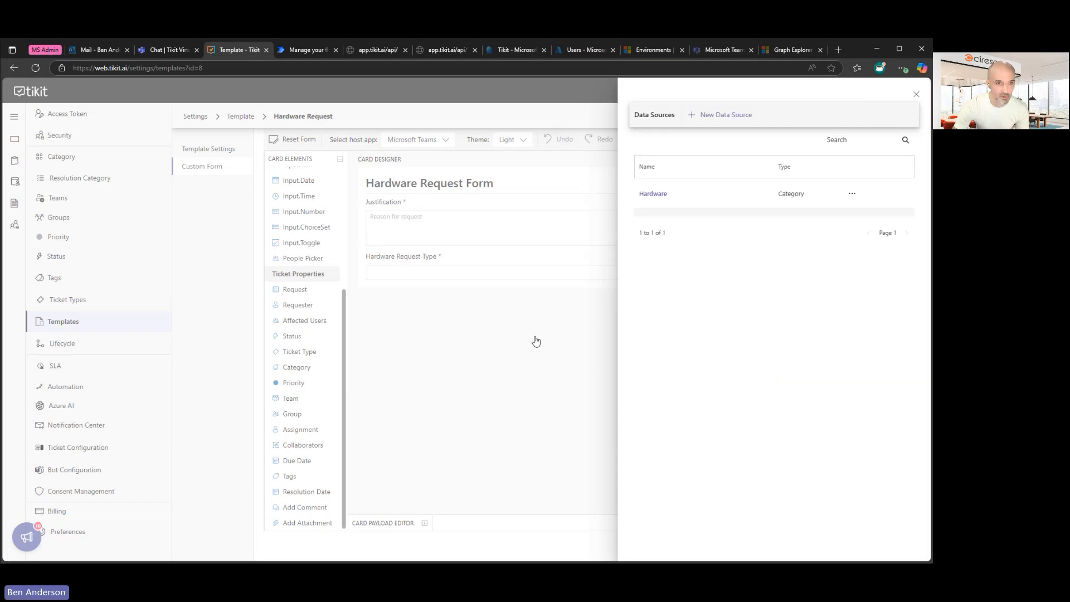
{"action": "left_click", "coordinate": [497, 314]}
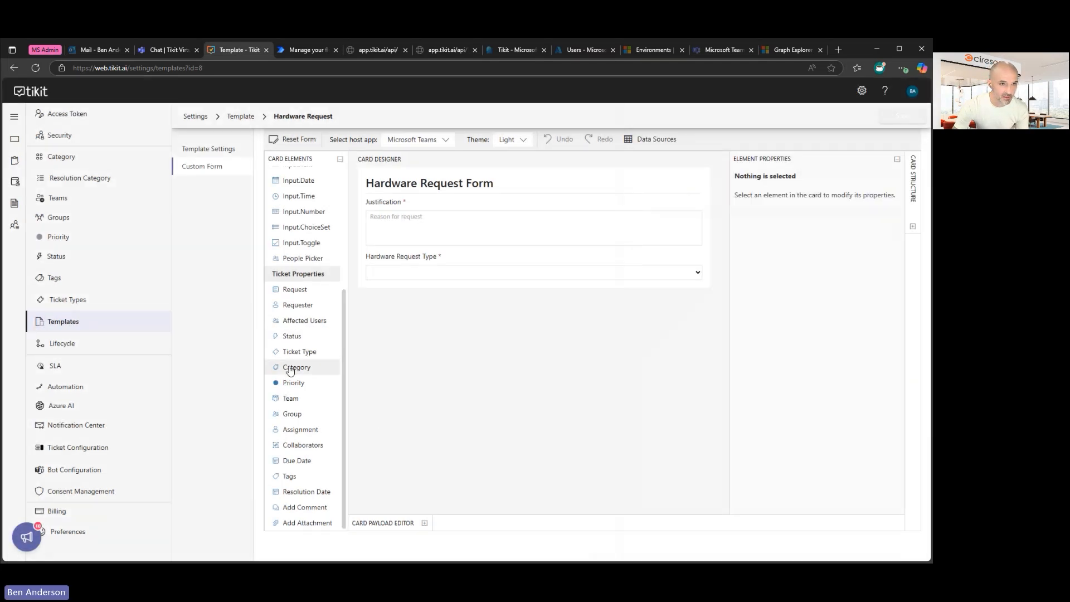
Step: Try adding a Category property to the Hardware Request form, remove it, and select the existing Hardware Request Type field
{"action": "left_click_drag", "start_coordinate": [290, 371], "coordinate": [390, 301]}
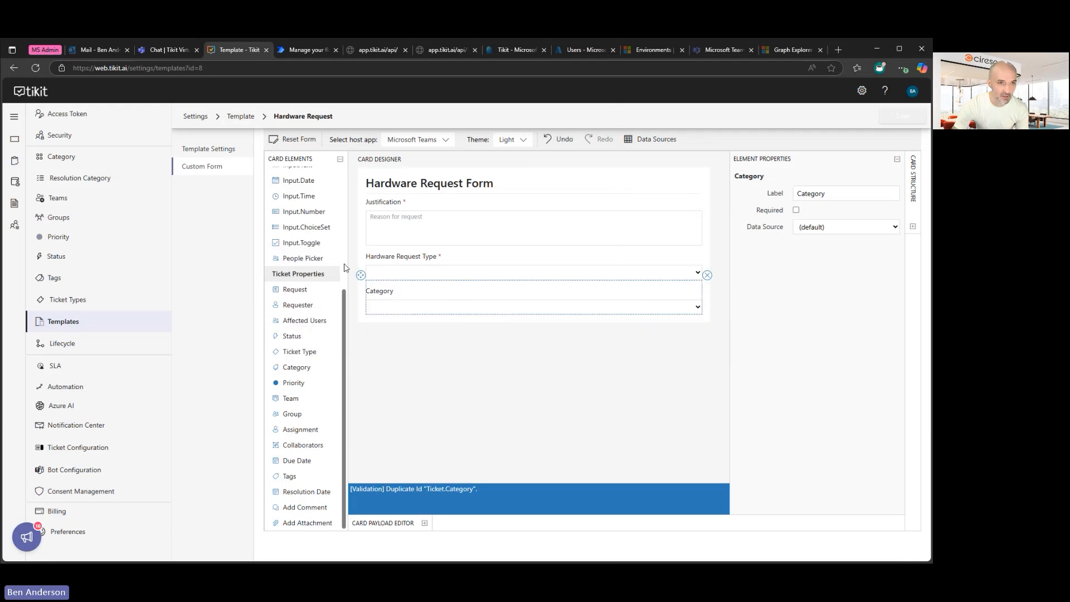
{"action": "left_click", "coordinate": [706, 275]}
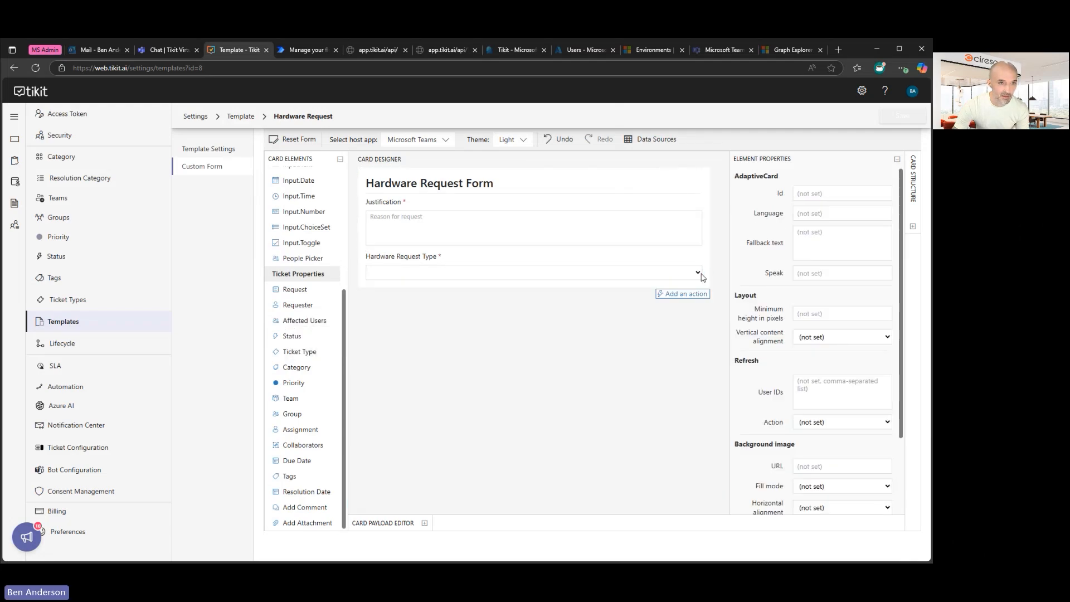
{"action": "left_click", "coordinate": [521, 262]}
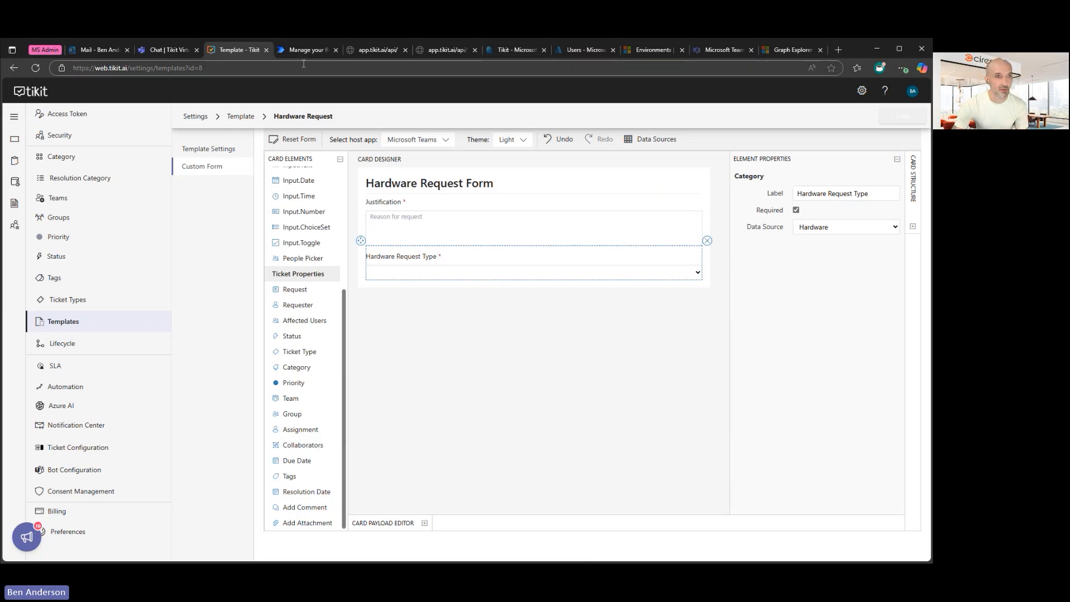
Step: Switch to the Tikit Virtual Agent chat in Teams and send the message "hardware request"
{"action": "left_click", "coordinate": [162, 49]}
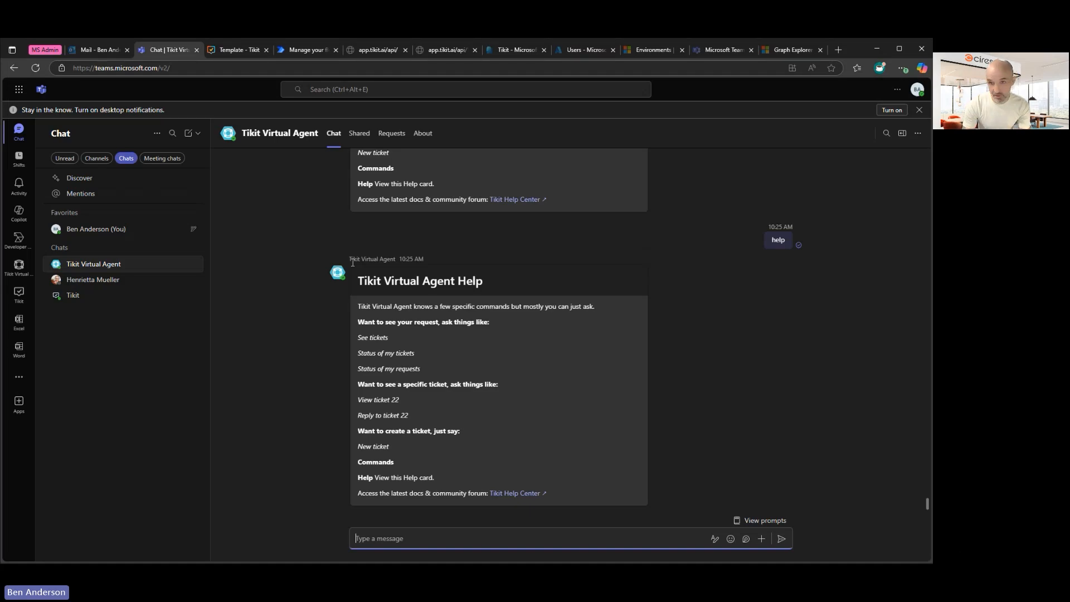
{"action": "type", "text": "handwa"}
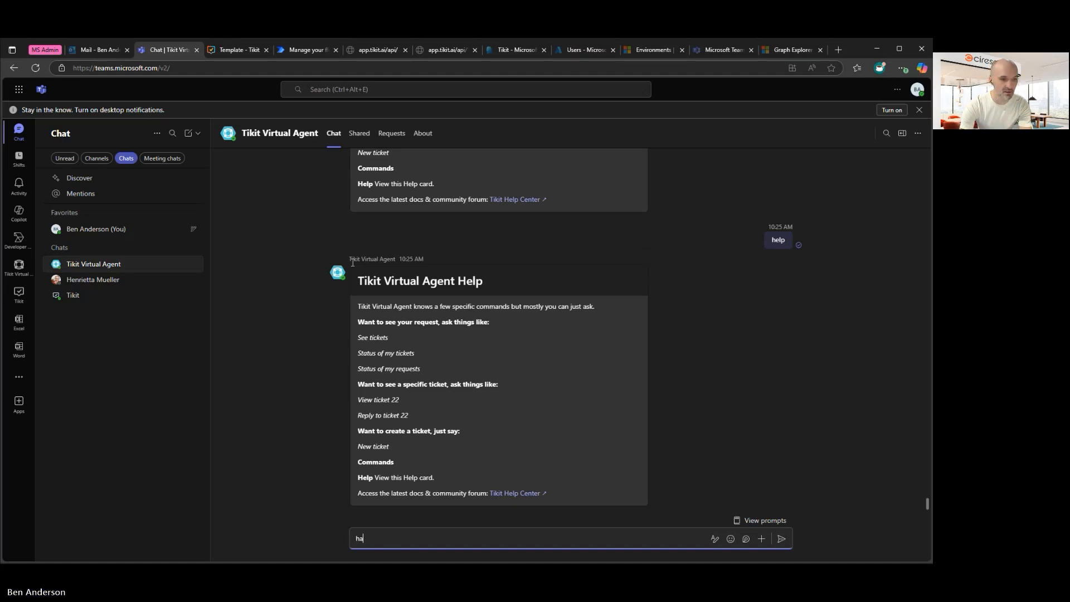
{"action": "key", "text": "BackSpace"}
{"action": "key", "text": "BackSpace"}
{"action": "key", "text": "BackSpace"}
{"action": "key", "text": "BackSpace"}
{"action": "key", "text": "BackSpace"}
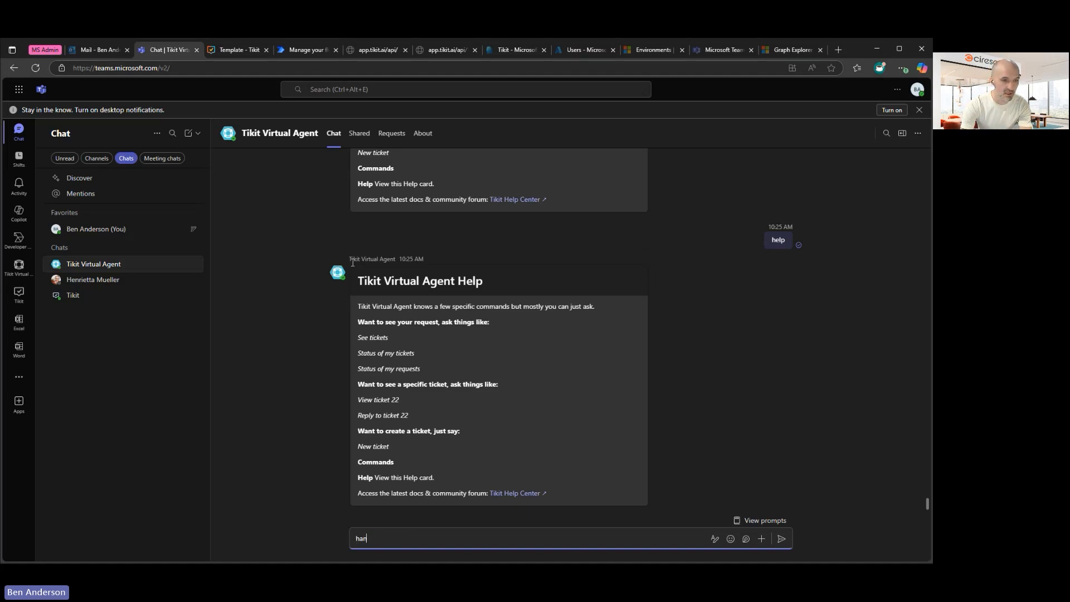
{"action": "type", "text": "ardware request"}
{"action": "key", "text": "Return"}
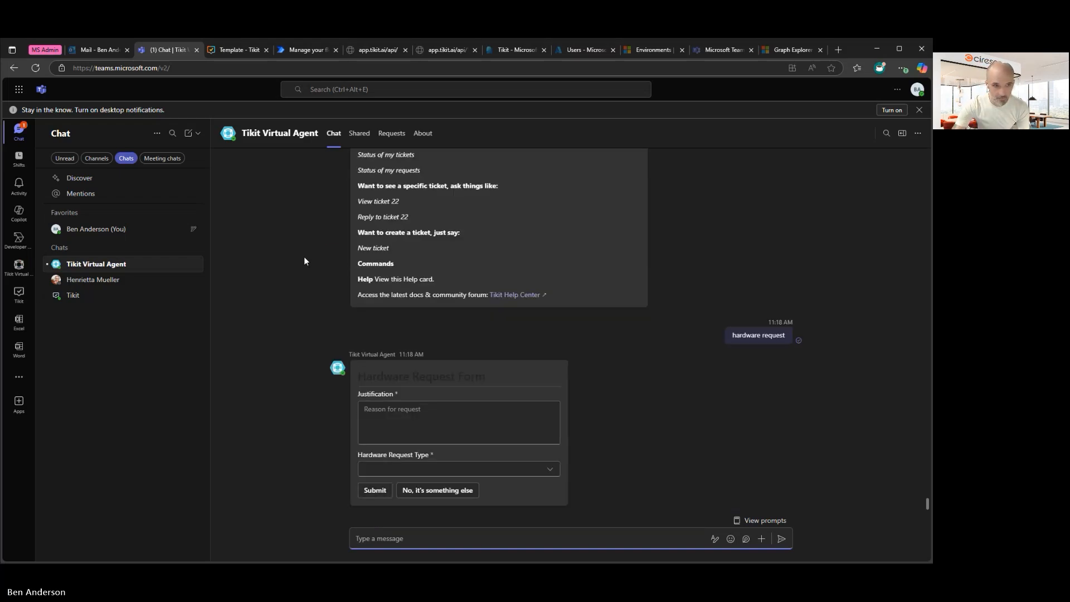
Step: Submit the Hardware Request Form with the justification "need a new printer" and Printer as the request type
{"action": "left_click", "coordinate": [409, 411]}
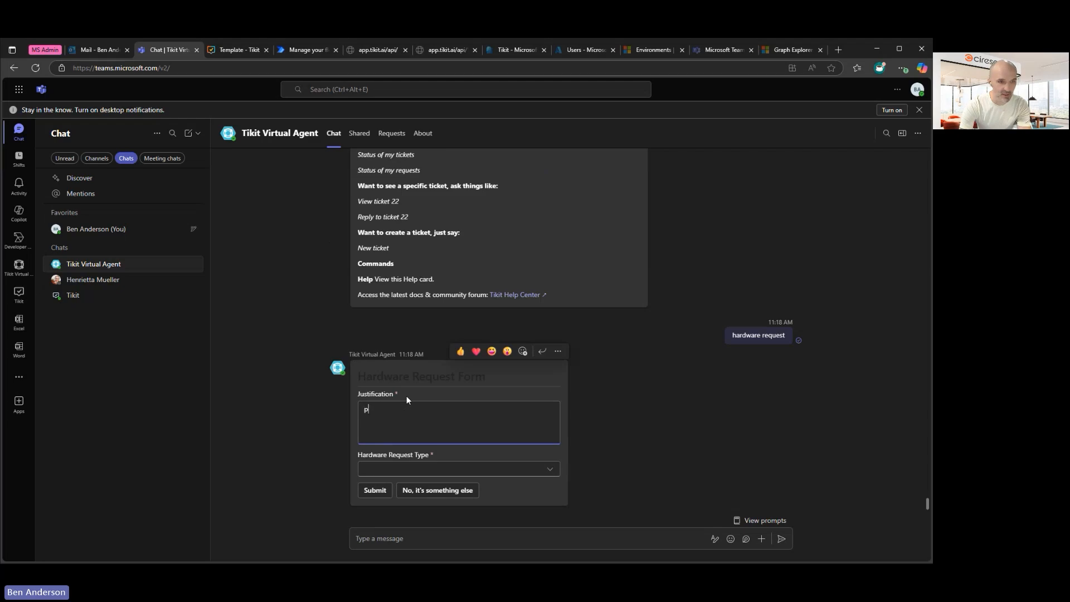
{"action": "type", "text": "need a new printe"}
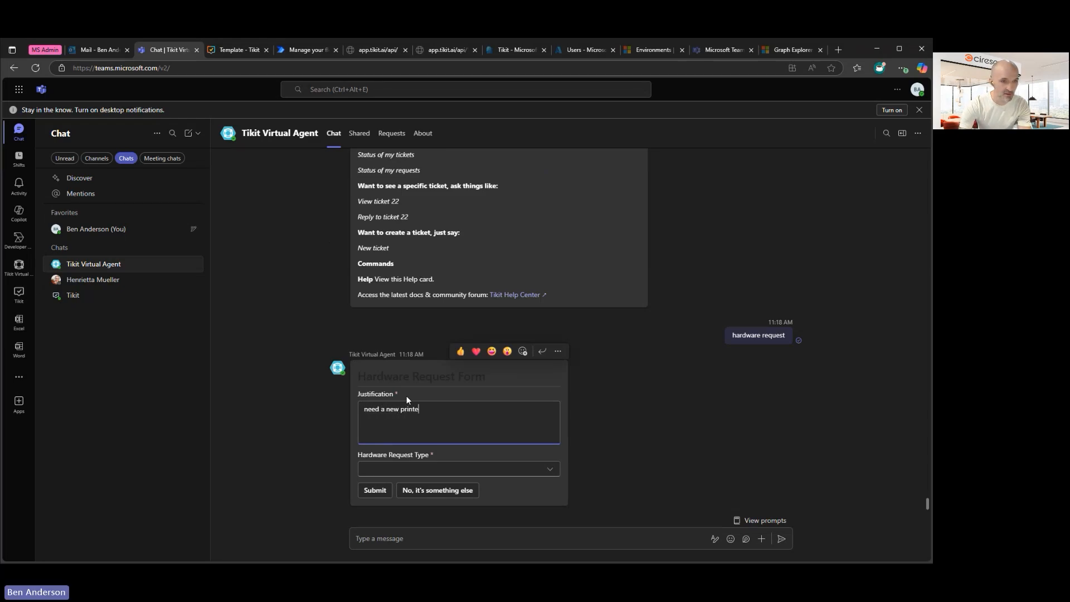
{"action": "type", "text": "r"}
{"action": "left_click", "coordinate": [486, 468]}
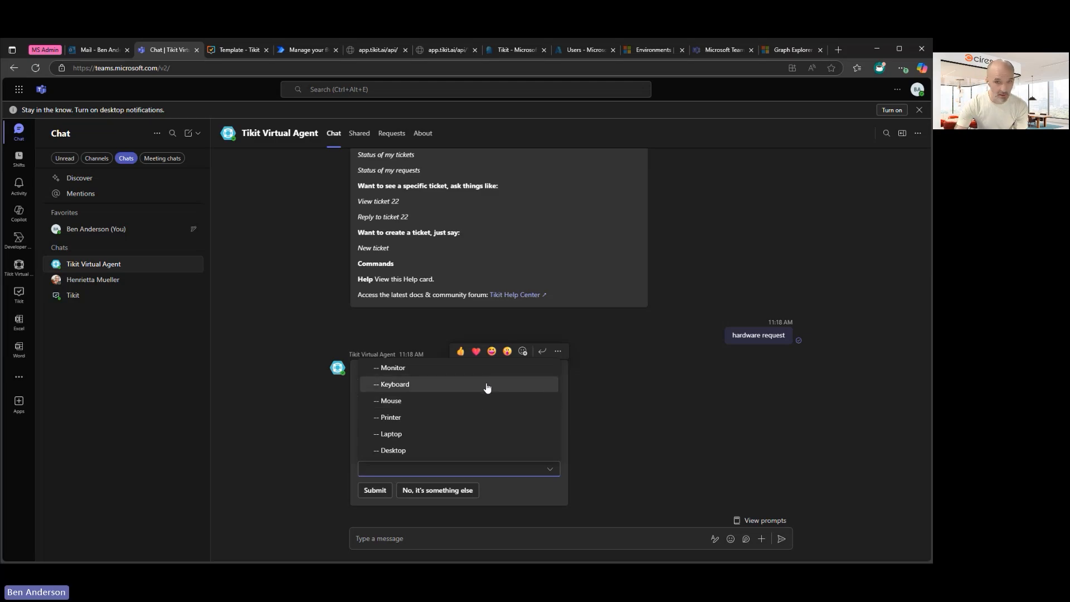
{"action": "left_click", "coordinate": [474, 422]}
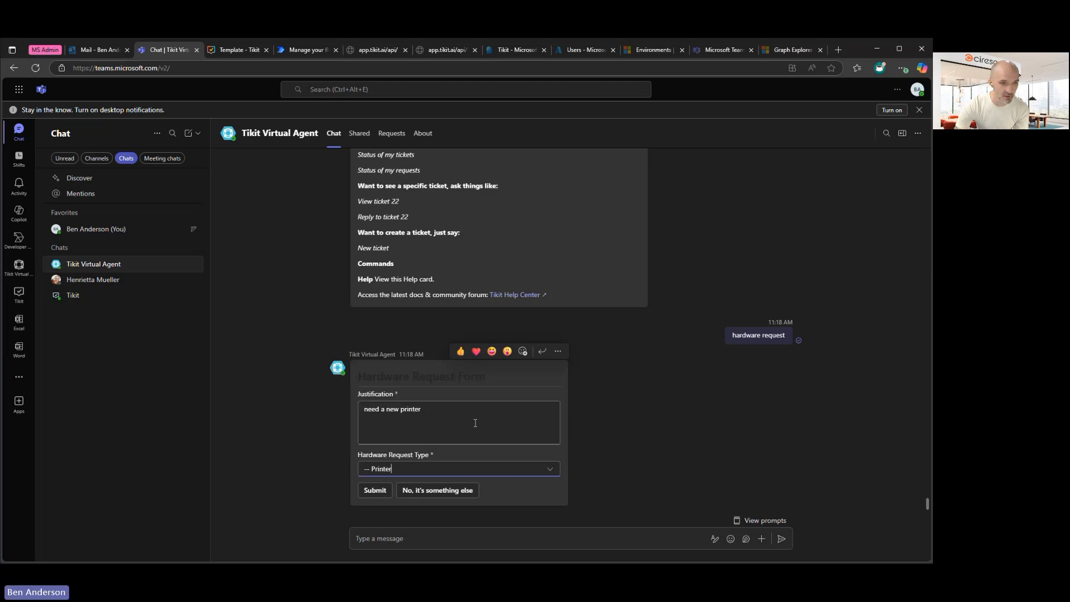
{"action": "left_click", "coordinate": [382, 487]}
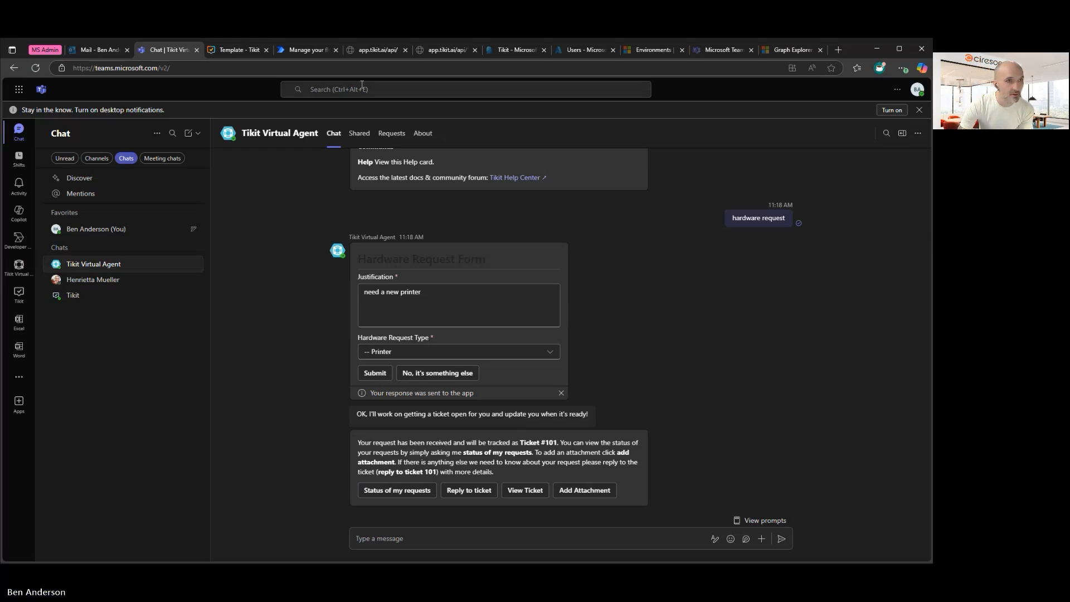
Step: Switch back to Tikit and review the Tags settings
{"action": "left_click", "coordinate": [290, 51]}
{"action": "left_click", "coordinate": [239, 50]}
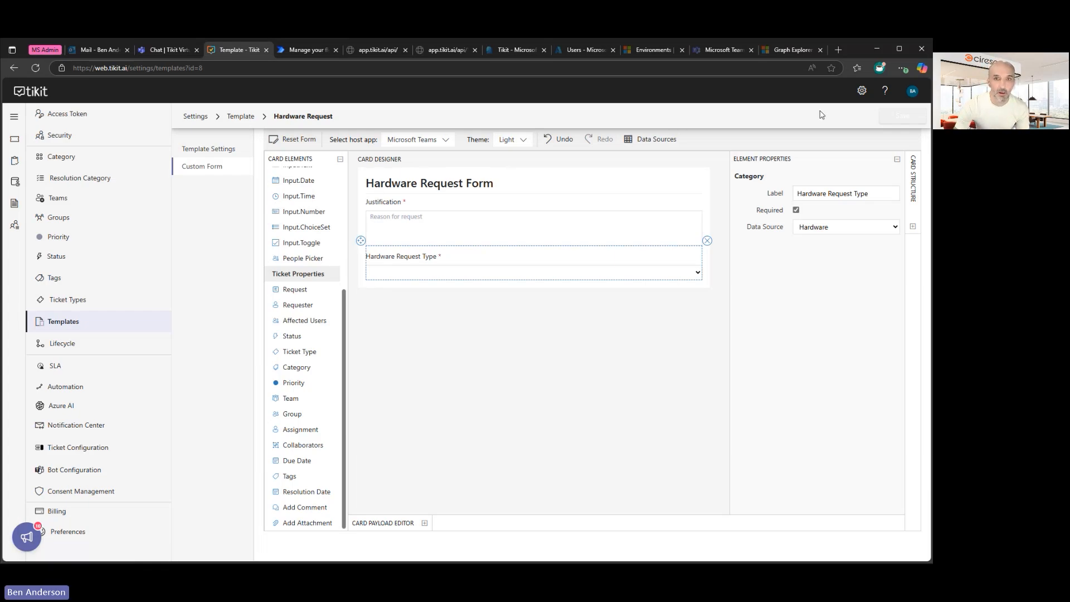
{"action": "left_click", "coordinate": [864, 94]}
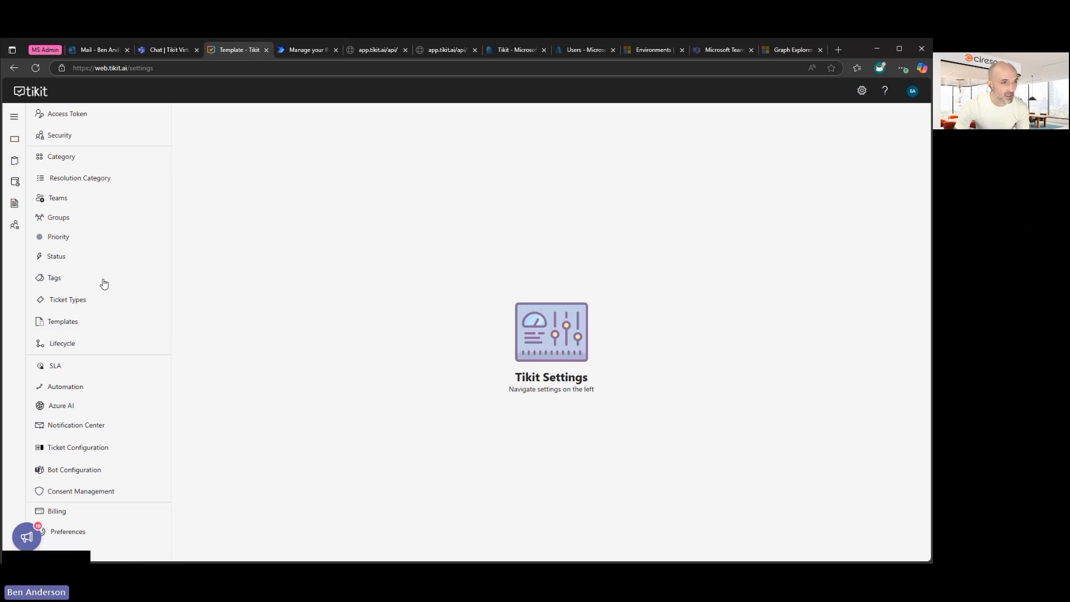
{"action": "left_click", "coordinate": [54, 278]}
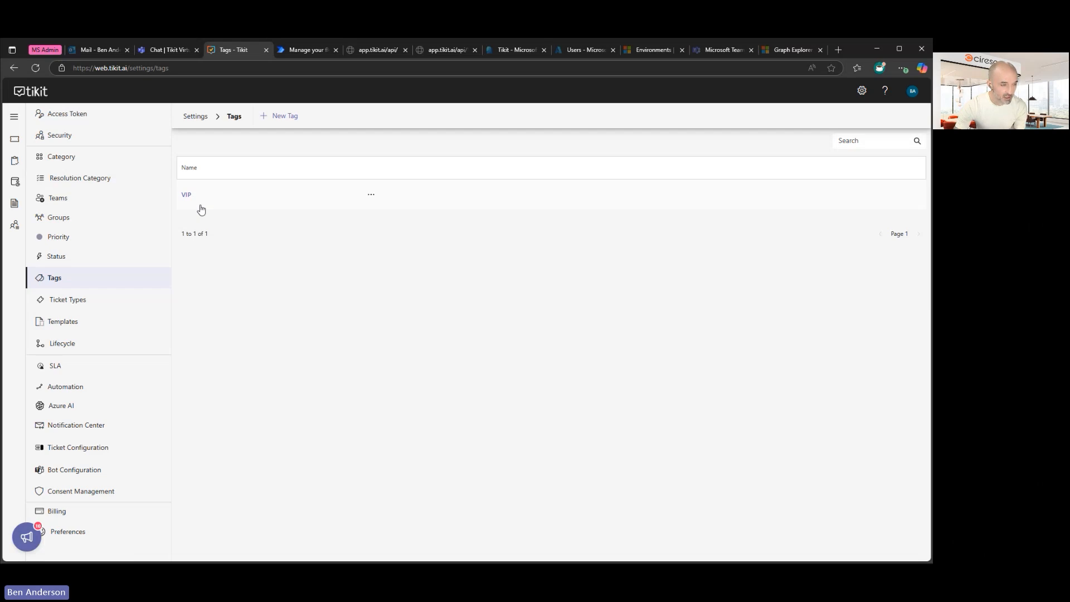
Step: Open the Tagged - VIP automation and examine its trigger, filter conditions and ticket update actions
{"action": "left_click", "coordinate": [92, 390]}
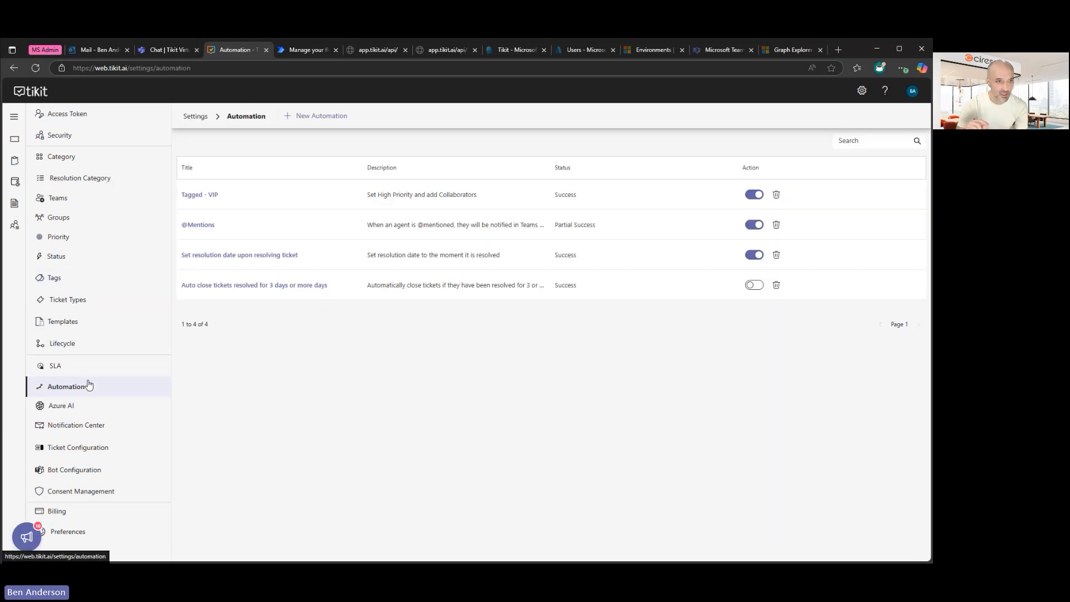
{"action": "left_click", "coordinate": [200, 195]}
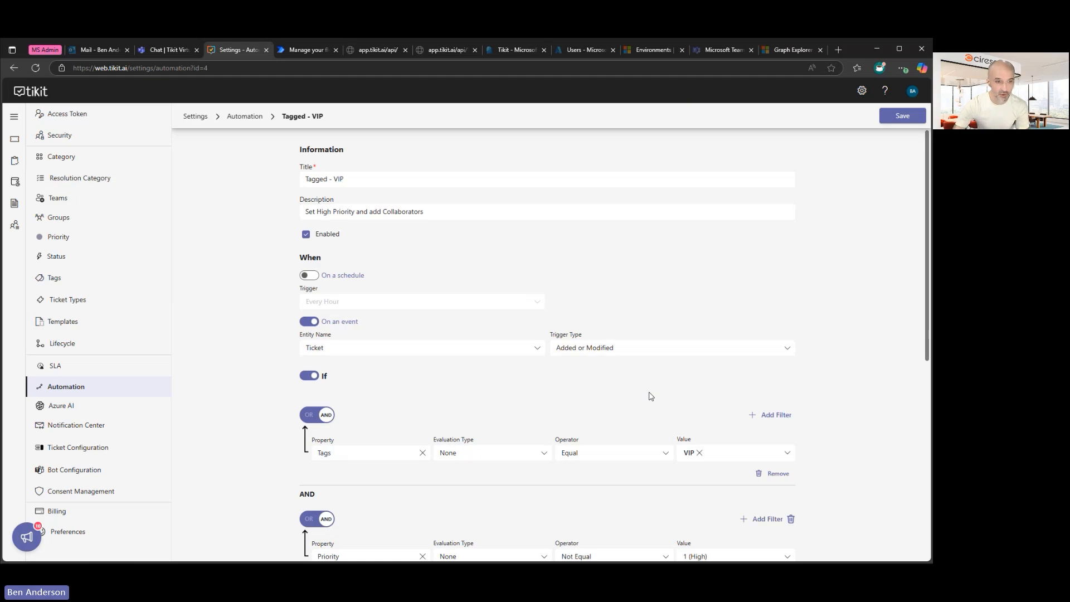
{"action": "scroll", "coordinate": [650, 396], "scroll_direction": "down", "scroll_amount": 2}
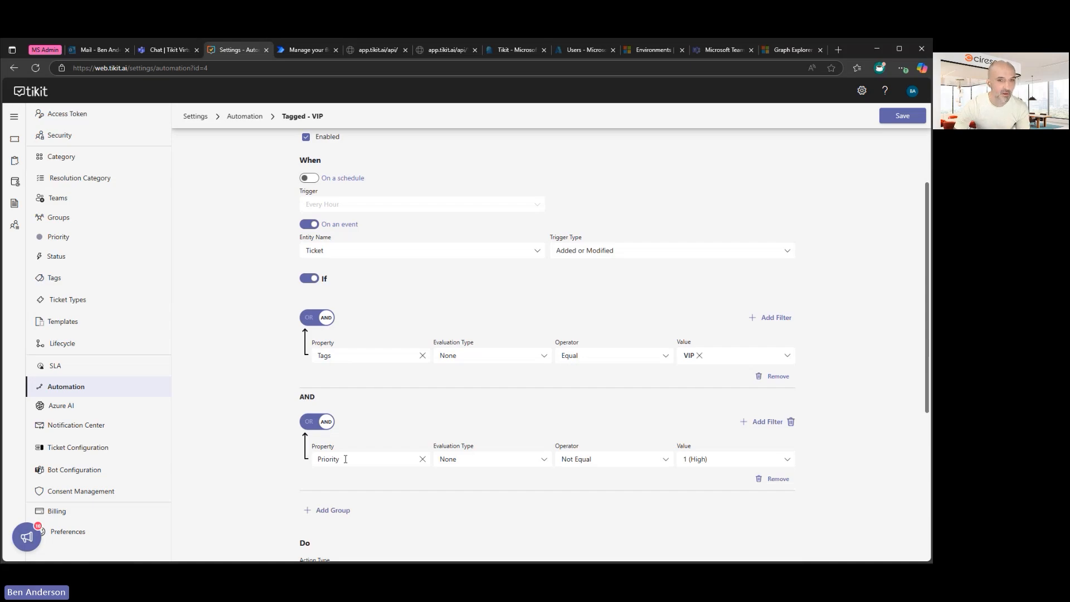
{"action": "scroll", "coordinate": [664, 482], "scroll_direction": "down", "scroll_amount": 2}
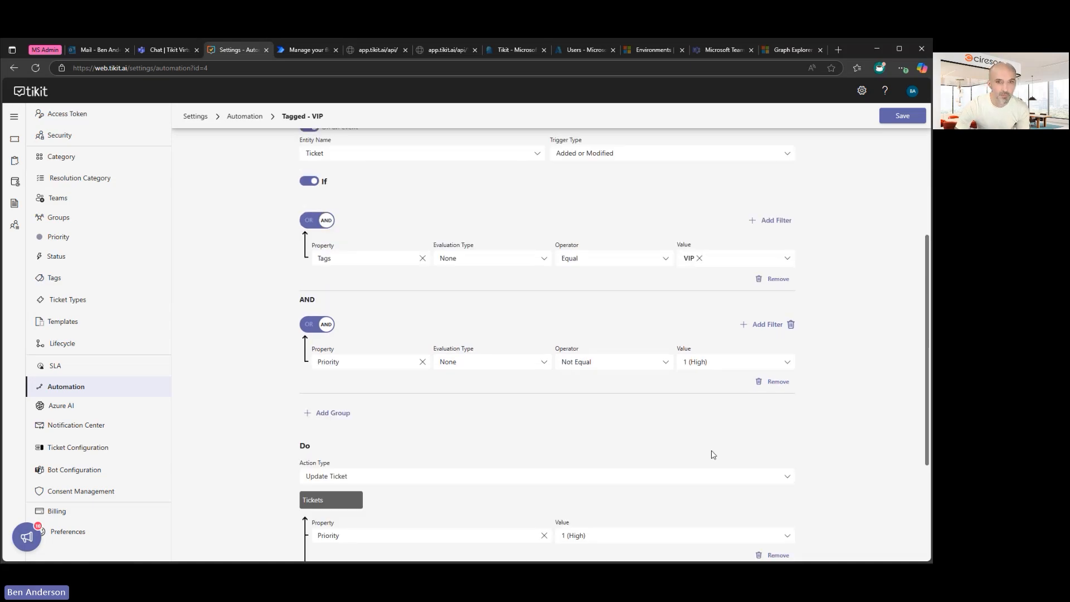
{"action": "scroll", "coordinate": [674, 404], "scroll_direction": "down", "scroll_amount": 2}
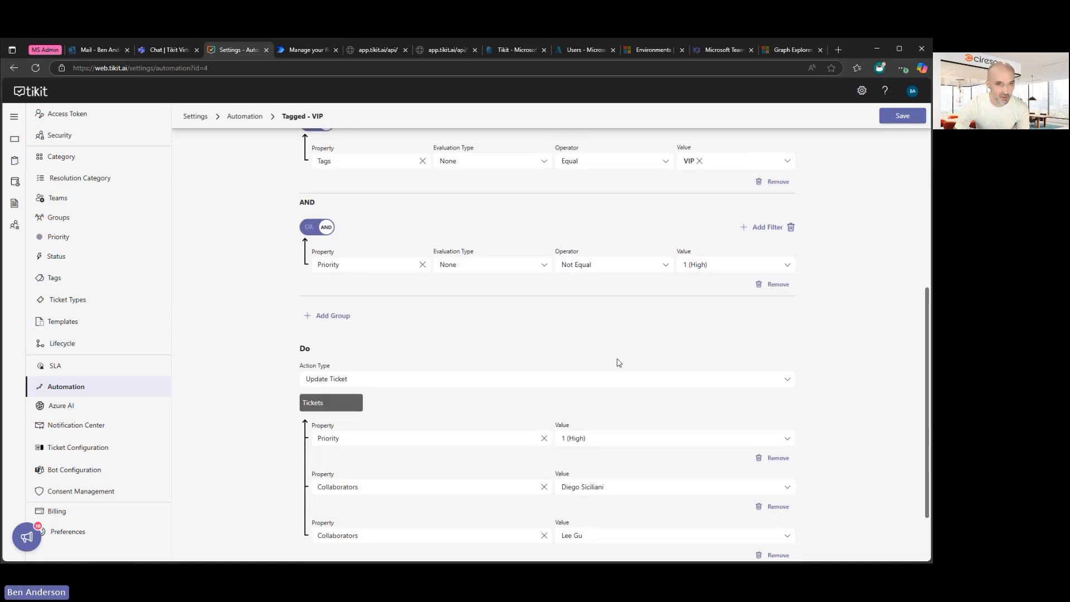
{"action": "scroll", "coordinate": [618, 362], "scroll_direction": "down", "scroll_amount": 2}
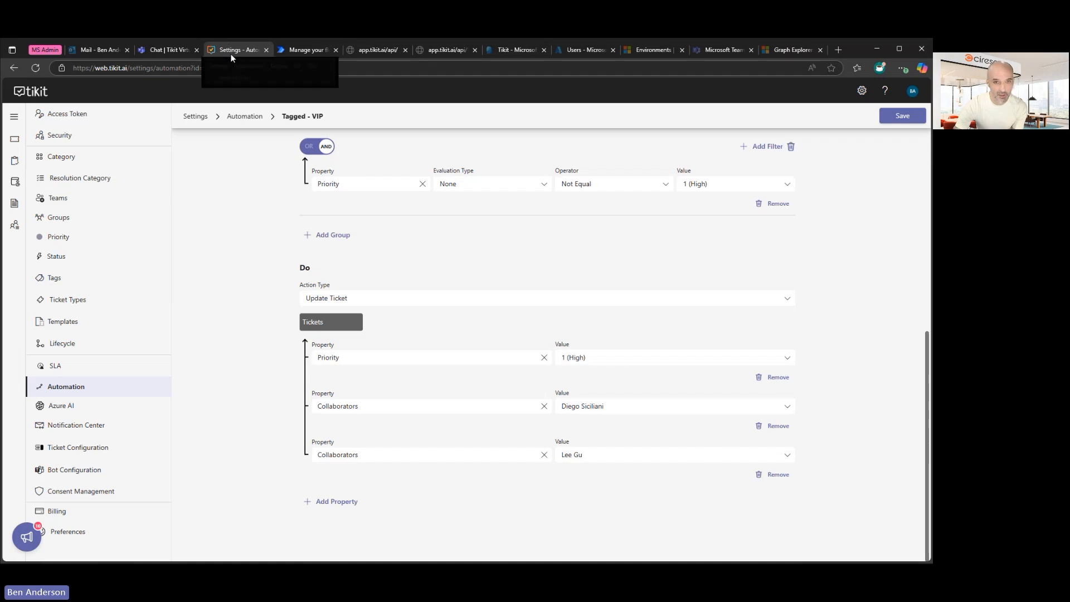
Step: Switch to Power Automate, open the Tikit - Tagged - VIP flow for editing, and examine its trigger, condition and ticket update action
{"action": "left_click", "coordinate": [299, 52]}
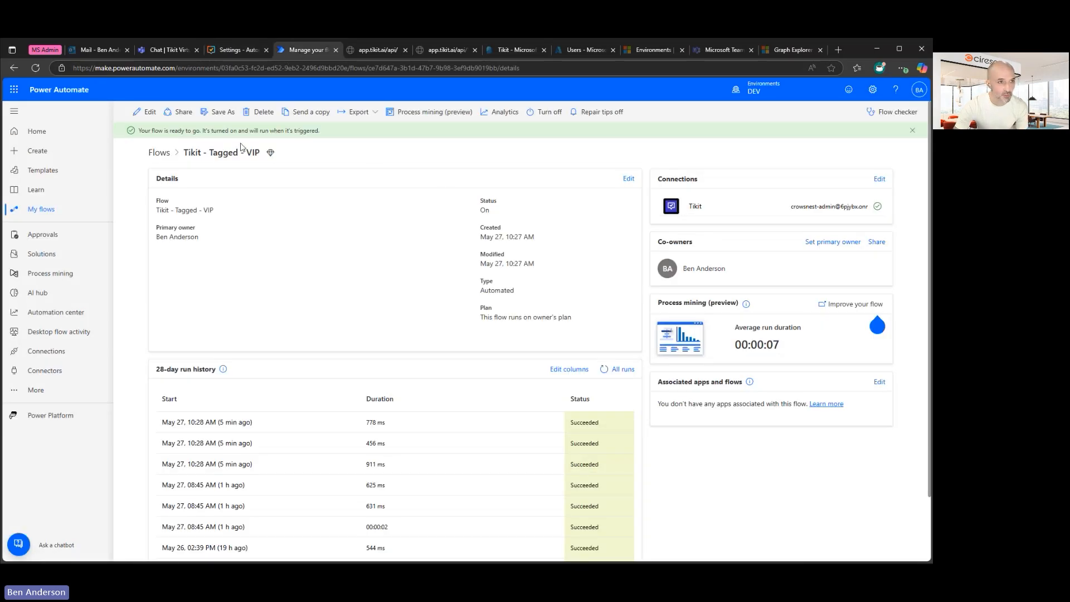
{"action": "left_click", "coordinate": [150, 112]}
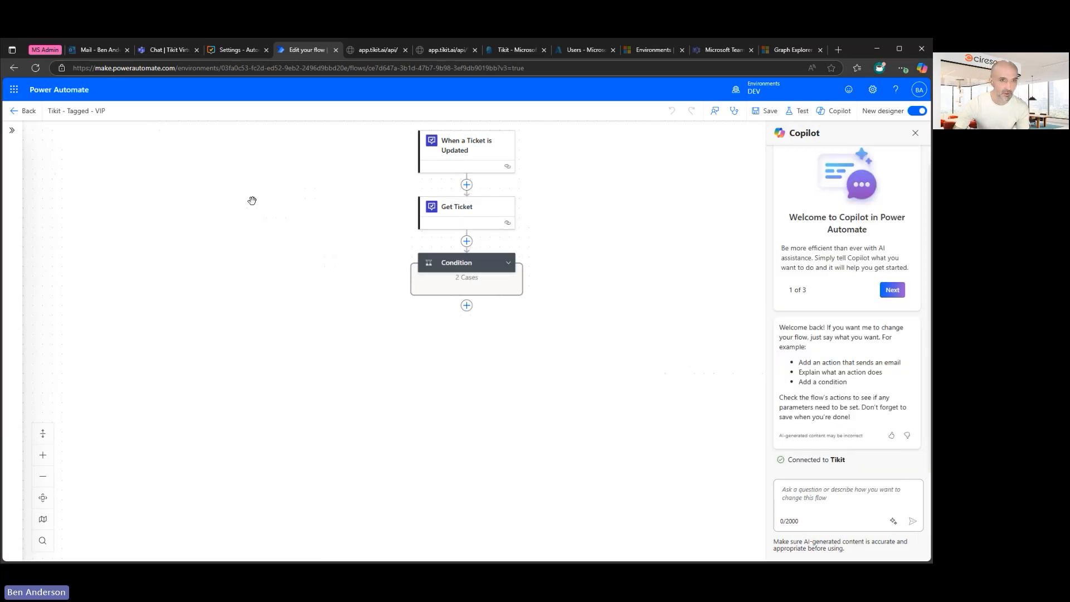
{"action": "left_click", "coordinate": [466, 155]}
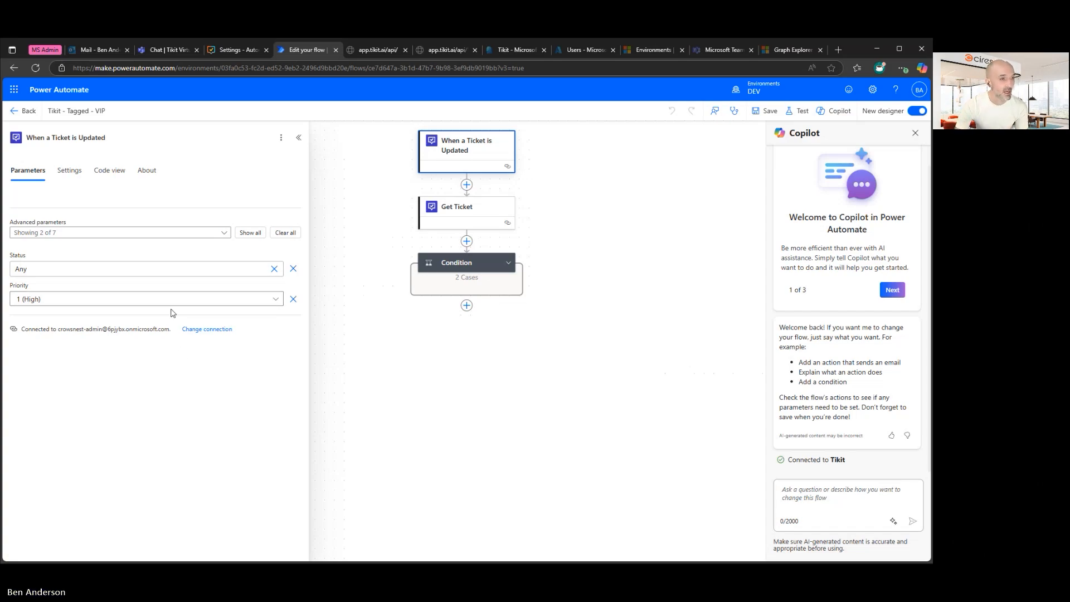
{"action": "left_click", "coordinate": [455, 220]}
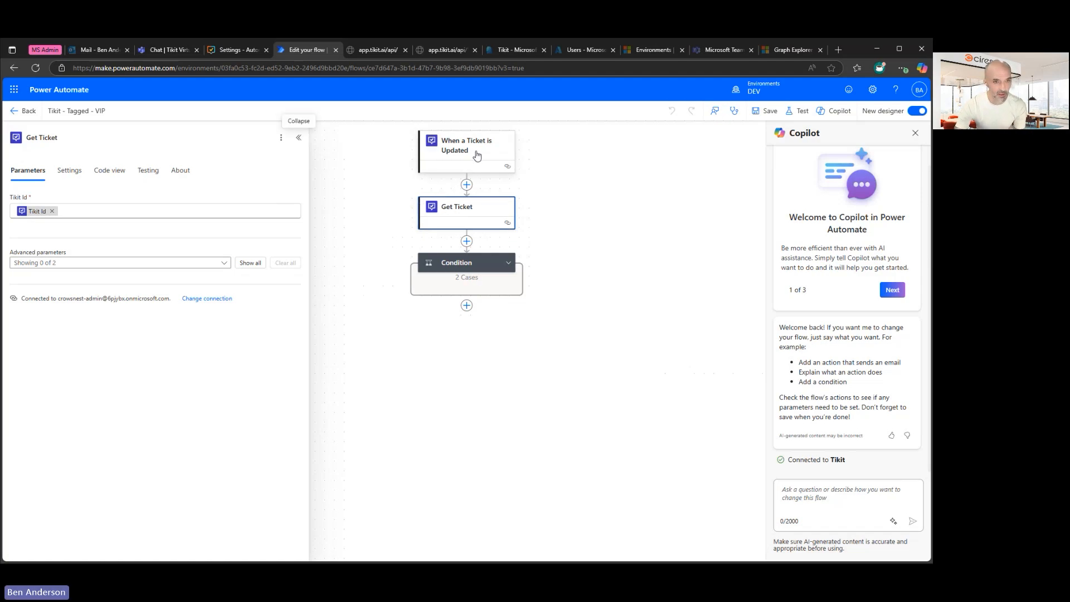
{"action": "left_click", "coordinate": [473, 263]}
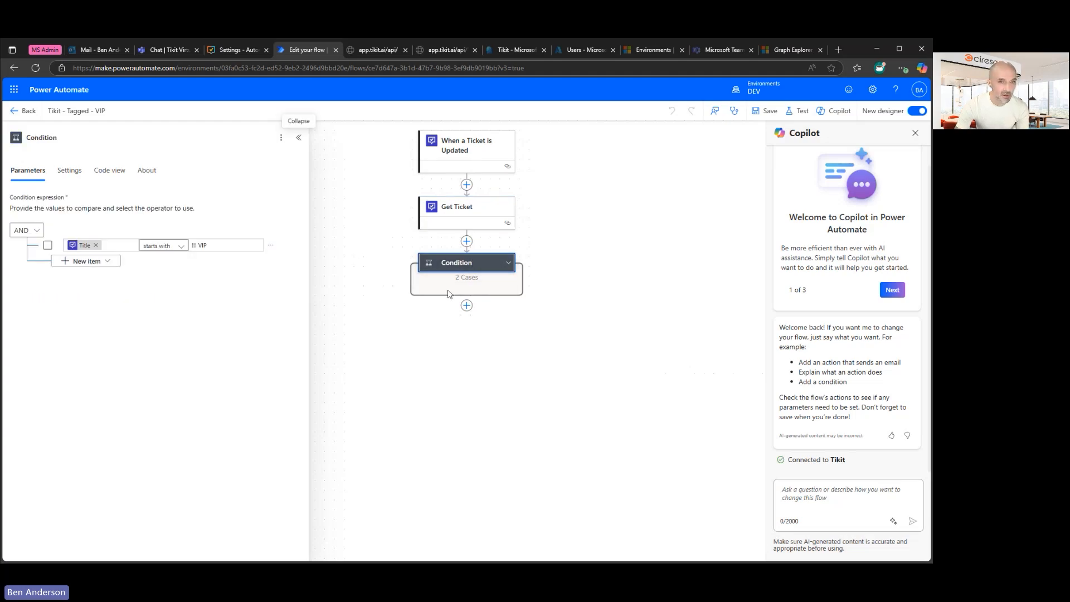
{"action": "left_click", "coordinate": [505, 269]}
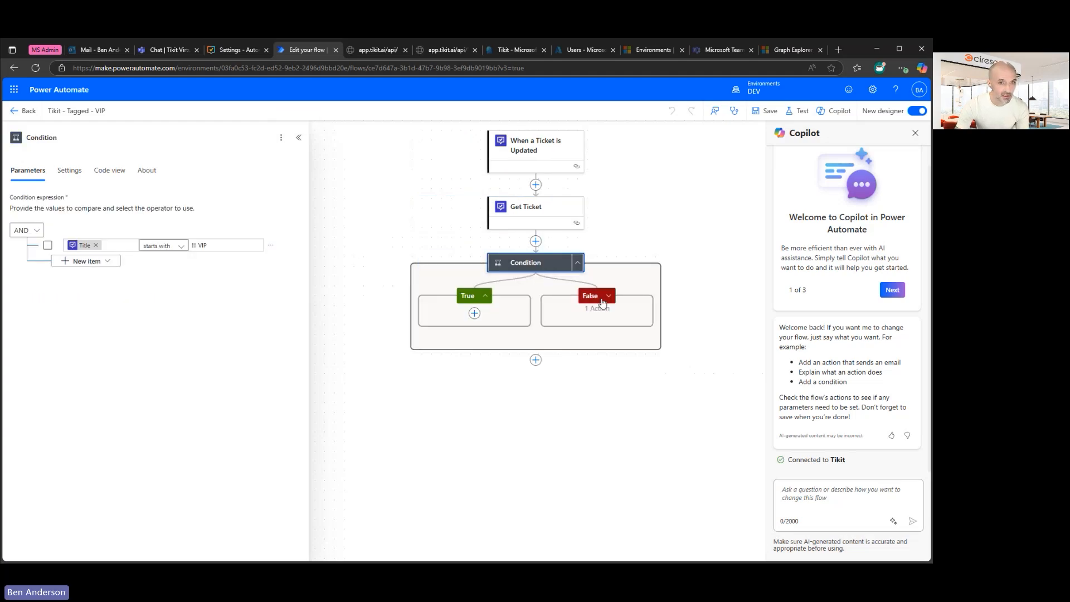
{"action": "left_click", "coordinate": [608, 301]}
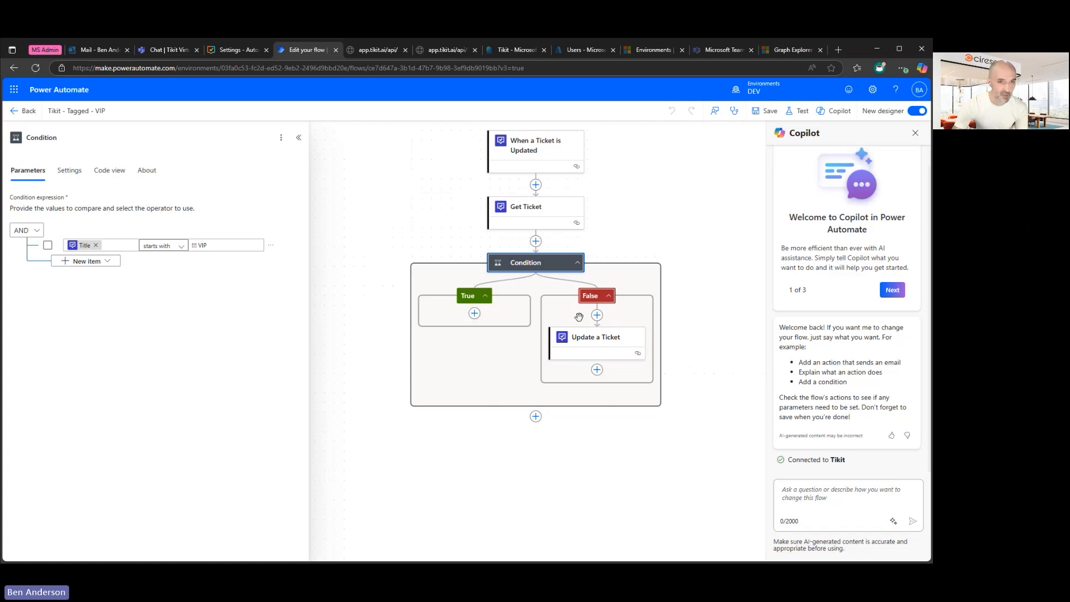
{"action": "left_click", "coordinate": [622, 346]}
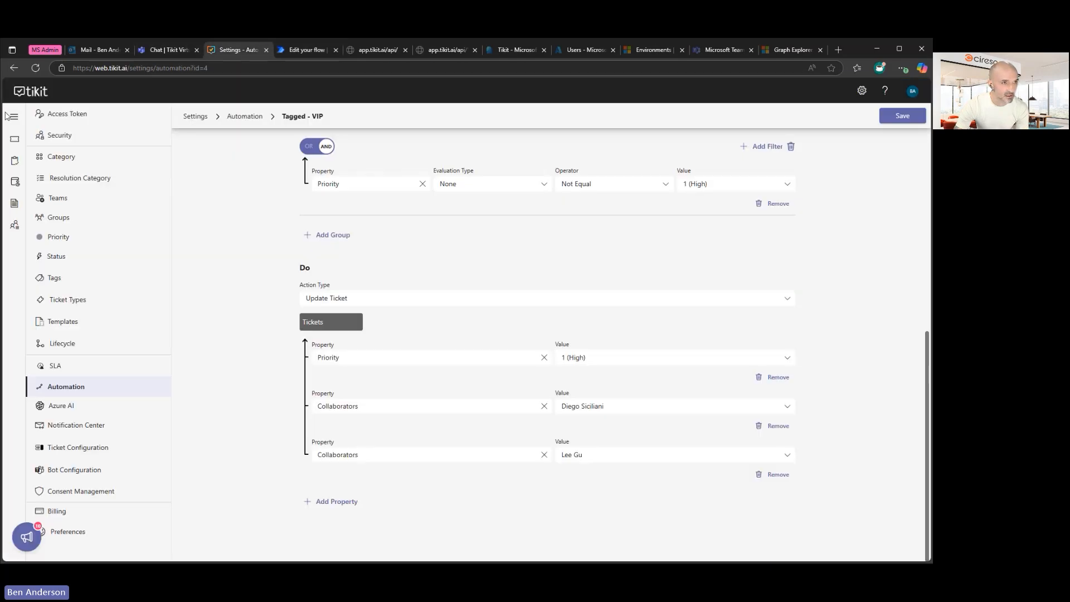
Step: In Tikit, show the tickets in the Service Requests view and open the newly submitted Hardware Request ticket
{"action": "left_click", "coordinate": [15, 141]}
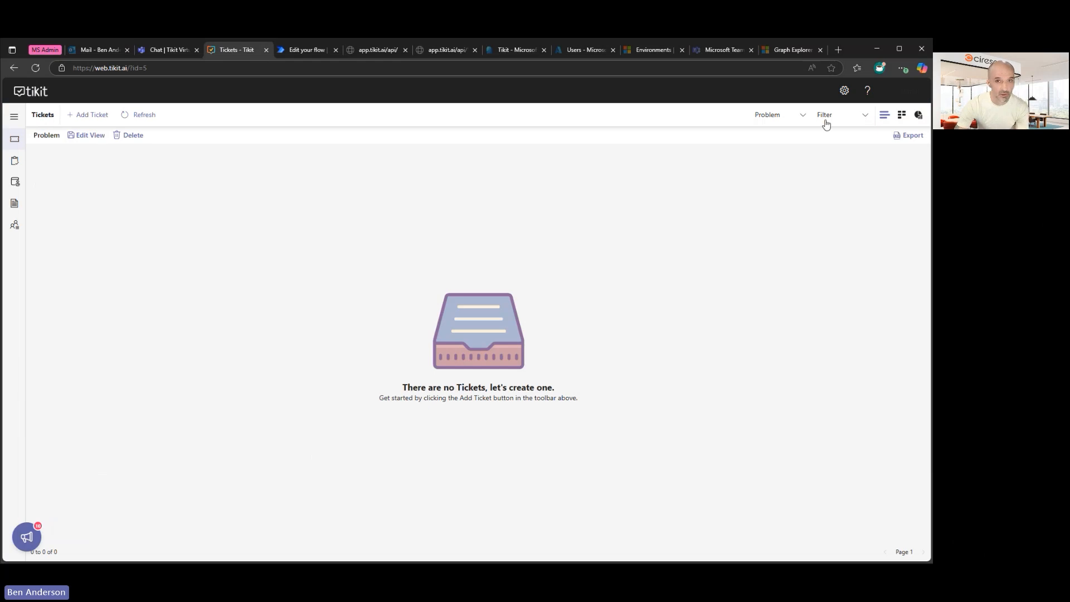
{"action": "left_click", "coordinate": [800, 117]}
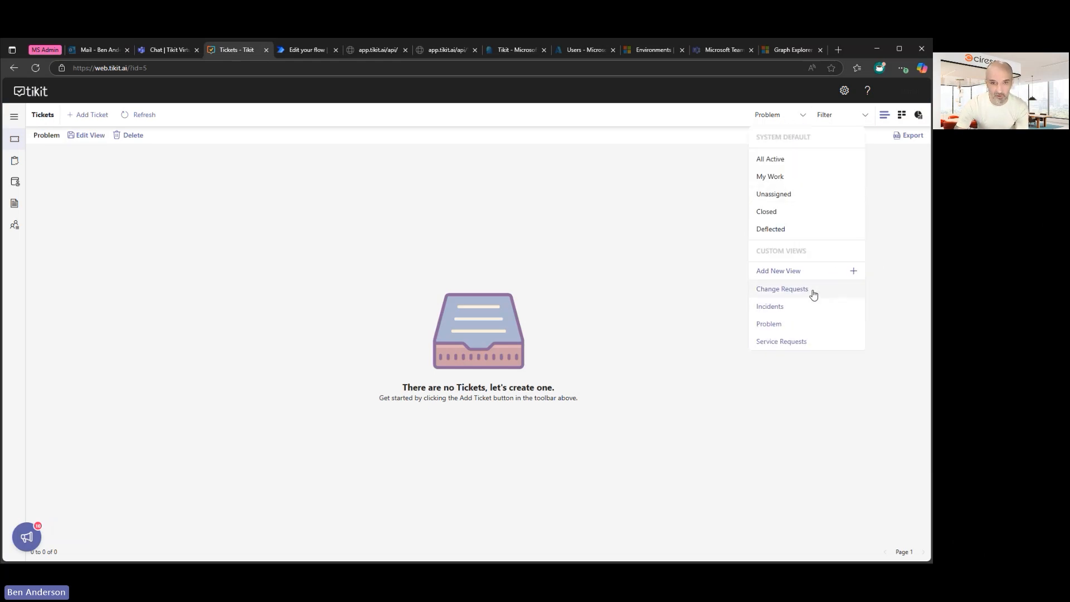
{"action": "left_click", "coordinate": [800, 342]}
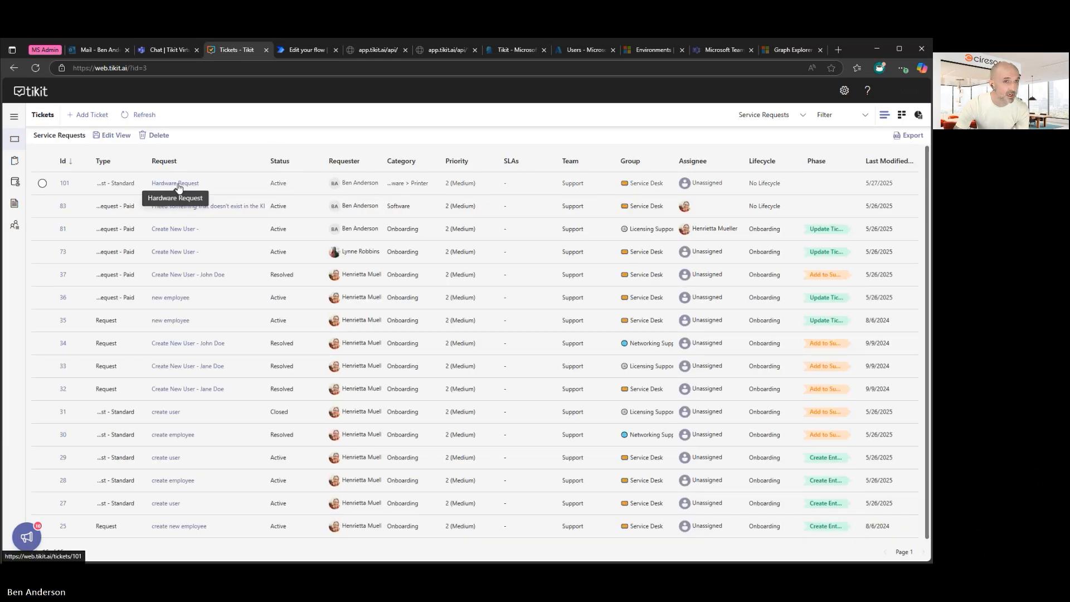
{"action": "left_click", "coordinate": [177, 184]}
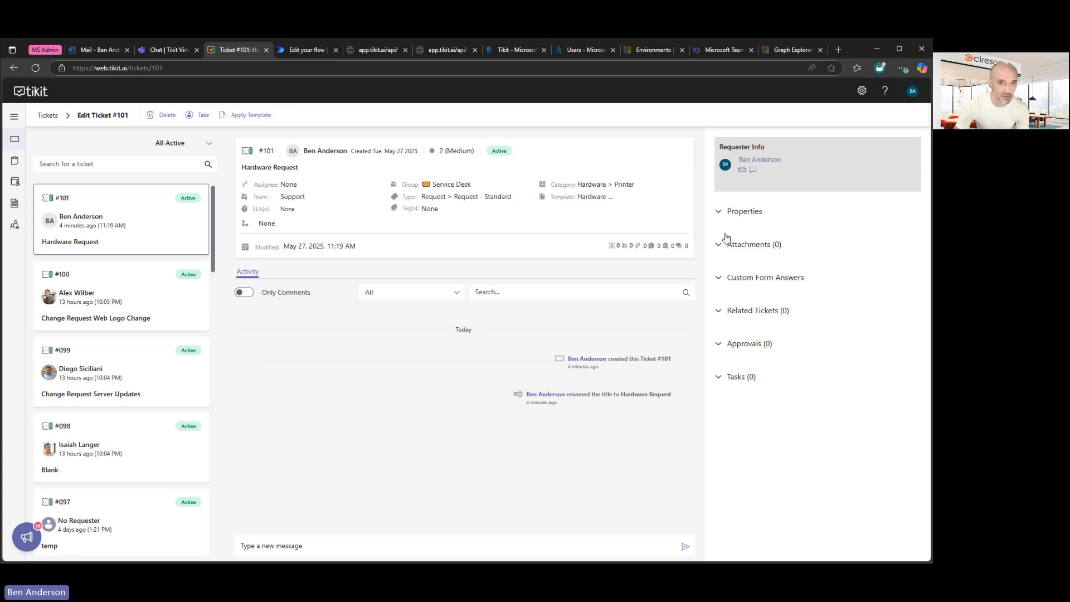
Step: Add the VIP tag to the Hardware Request ticket's properties and save the ticket
{"action": "left_click", "coordinate": [719, 214]}
{"action": "scroll", "coordinate": [779, 289], "scroll_direction": "down", "scroll_amount": 2}
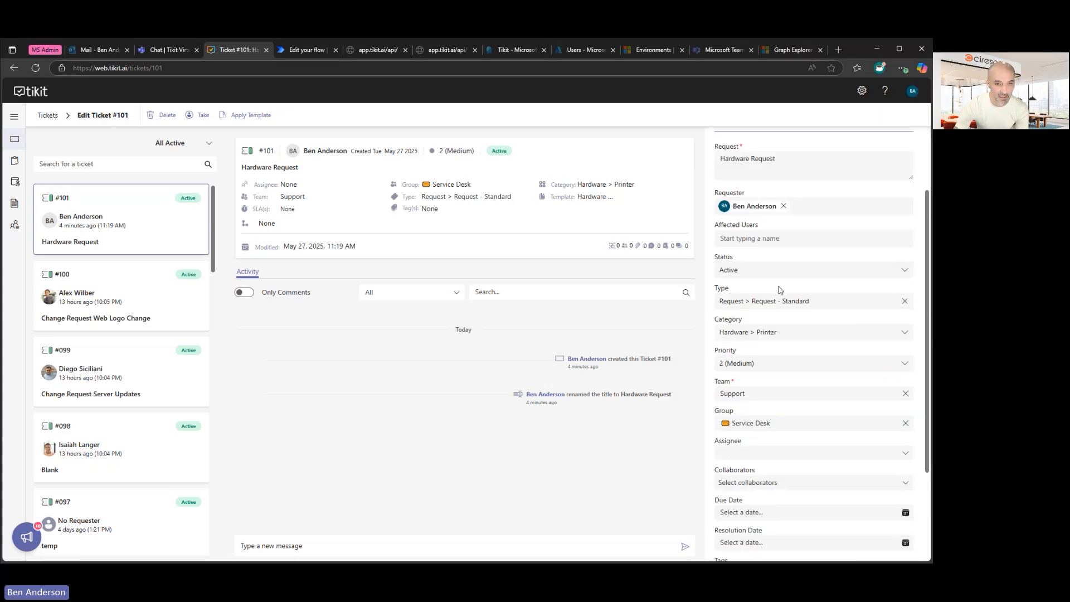
{"action": "scroll", "coordinate": [779, 289], "scroll_direction": "down", "scroll_amount": 3}
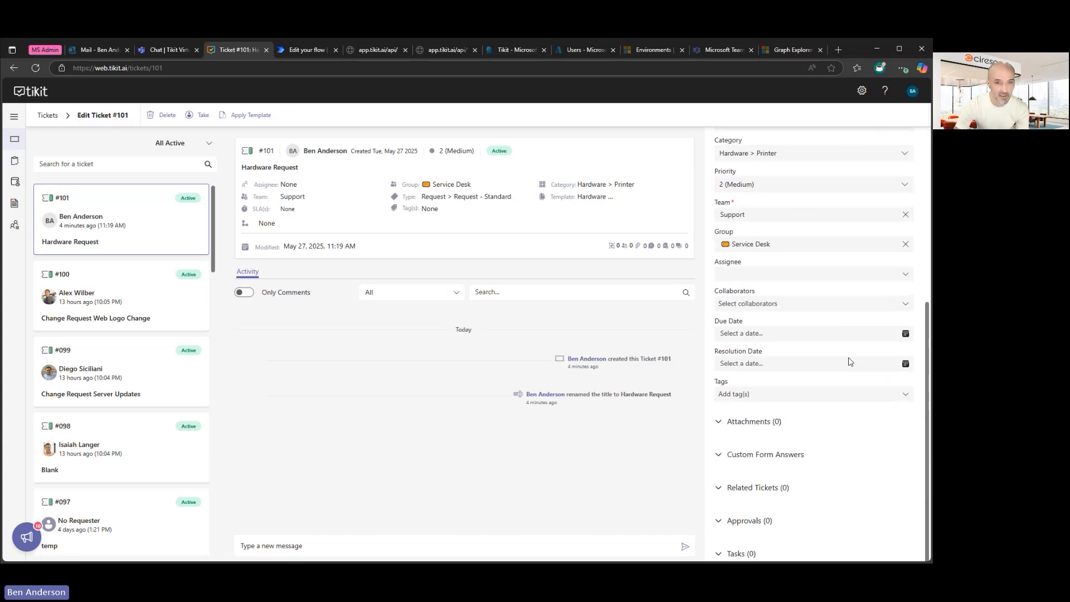
{"action": "left_click", "coordinate": [906, 397]}
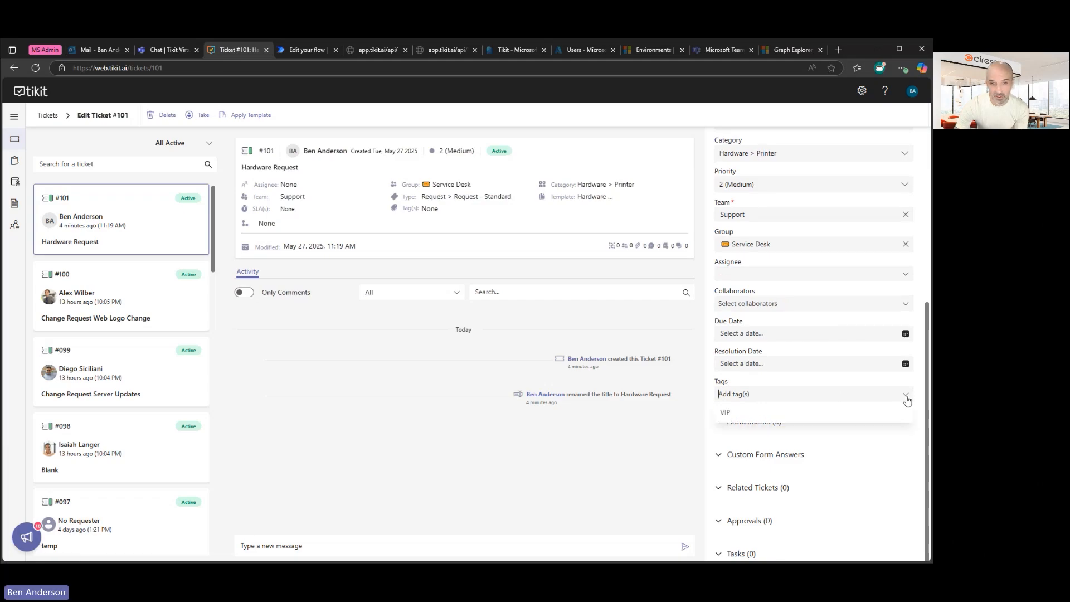
{"action": "left_click", "coordinate": [858, 417]}
{"action": "scroll", "coordinate": [820, 334], "scroll_direction": "up", "scroll_amount": 4}
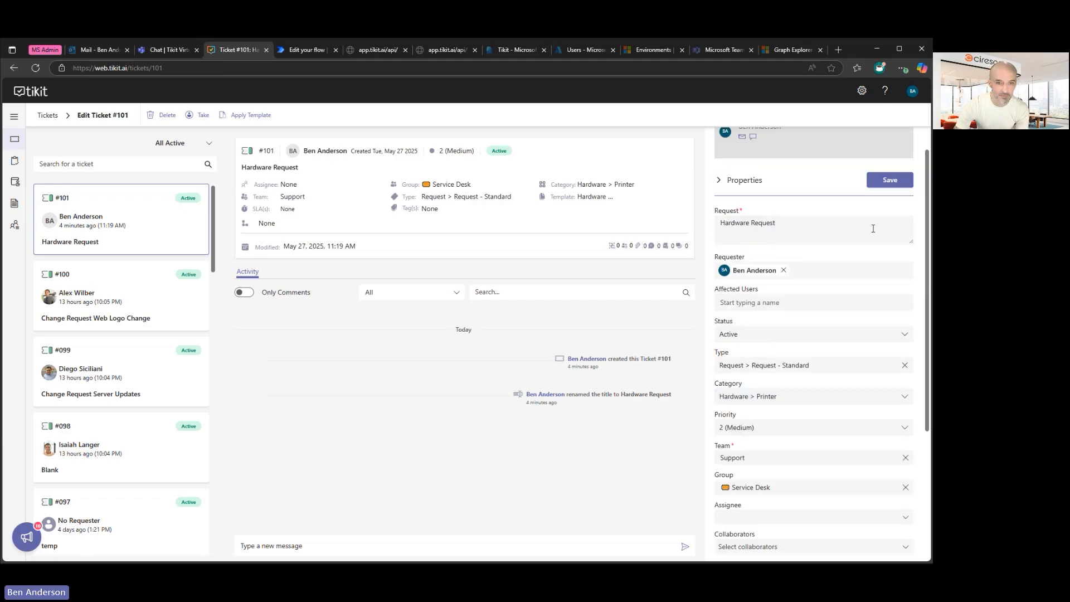
{"action": "scroll", "coordinate": [829, 406], "scroll_direction": "down", "scroll_amount": 5}
{"action": "scroll", "coordinate": [836, 341], "scroll_direction": "up", "scroll_amount": 5}
{"action": "left_click", "coordinate": [890, 179]}
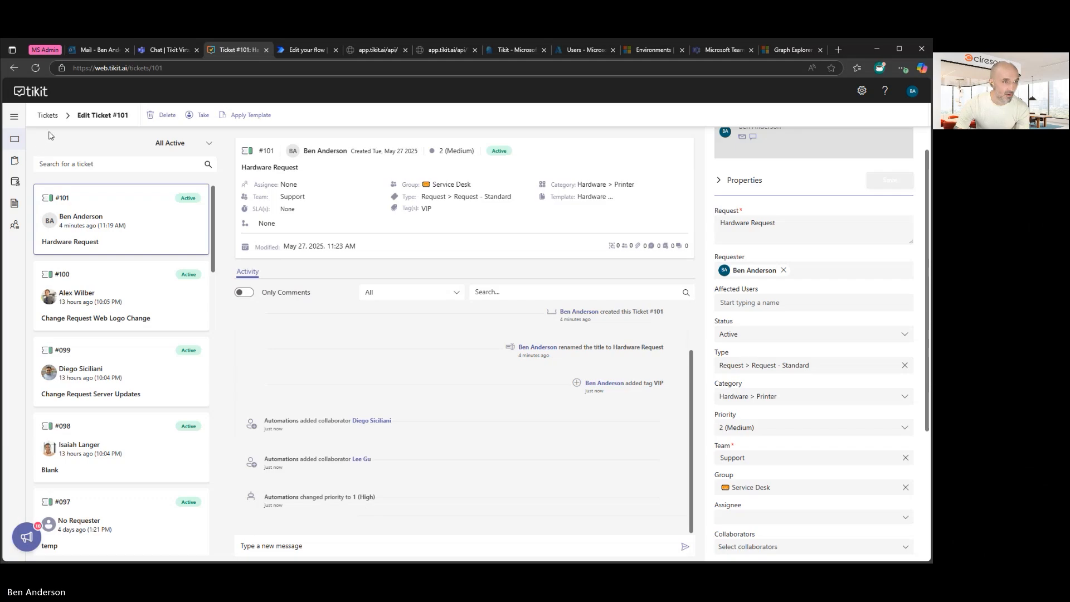
Step: Reload the Hardware Request ticket, examine its title and the automation activity, and return to the ticket list
{"action": "left_click", "coordinate": [35, 68]}
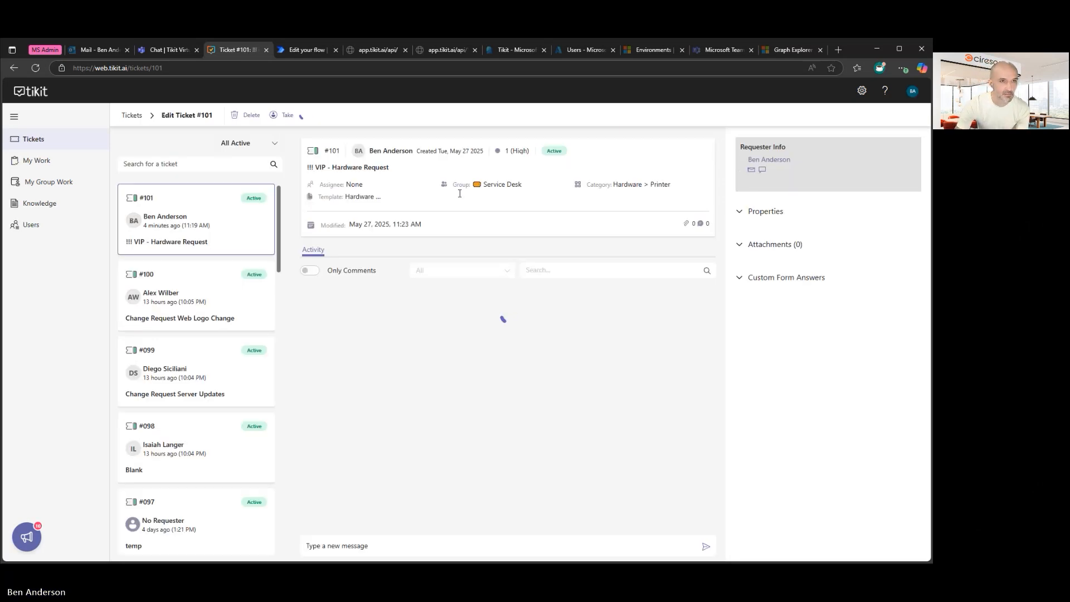
{"action": "left_click_drag", "start_coordinate": [394, 168], "coordinate": [310, 170]}
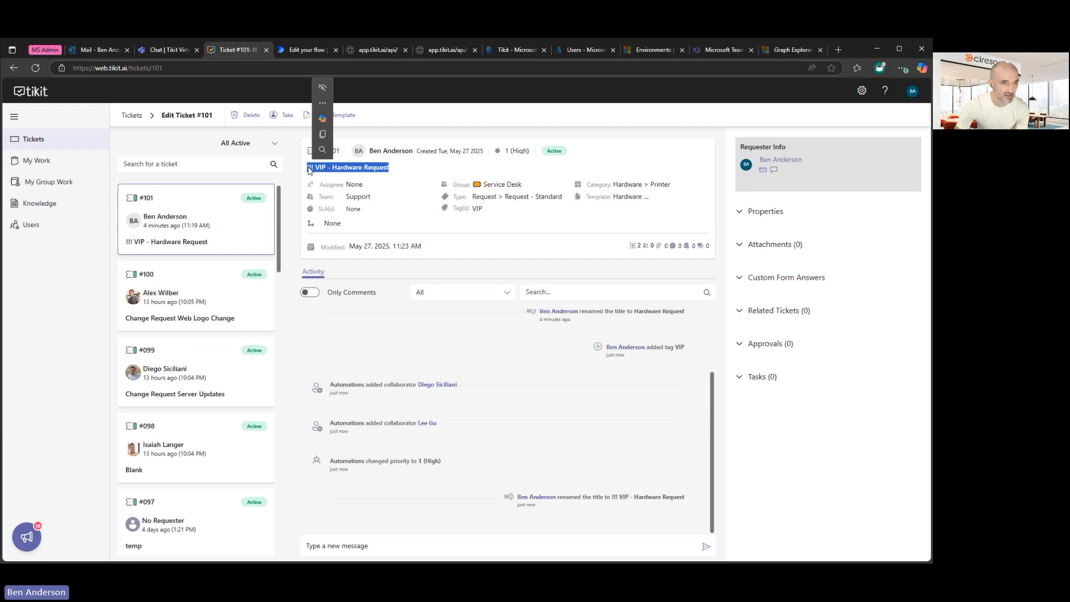
{"action": "left_click", "coordinate": [314, 173]}
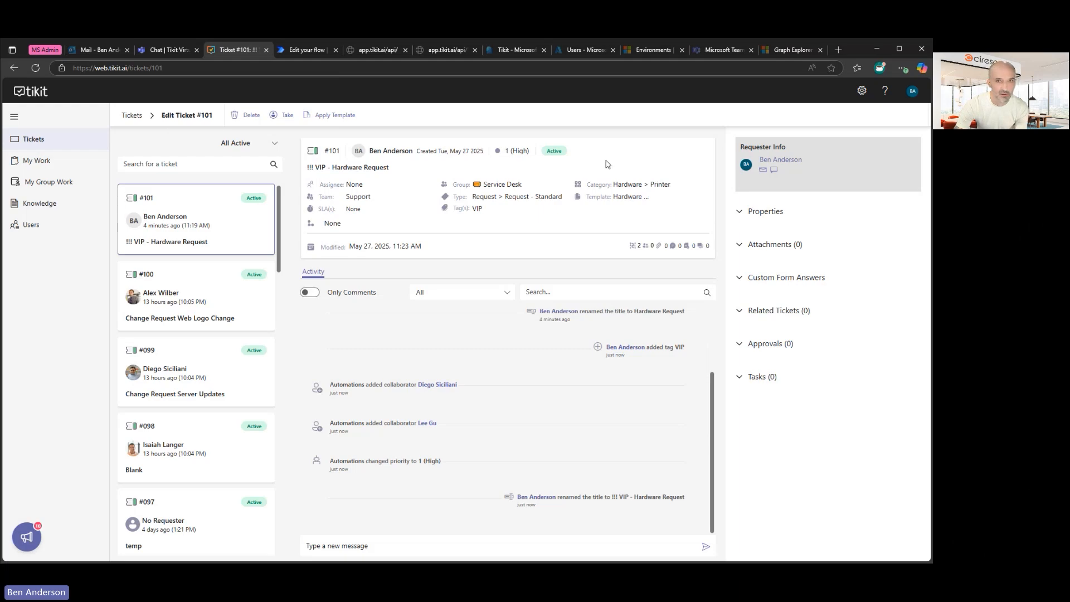
{"action": "left_click", "coordinate": [32, 143]}
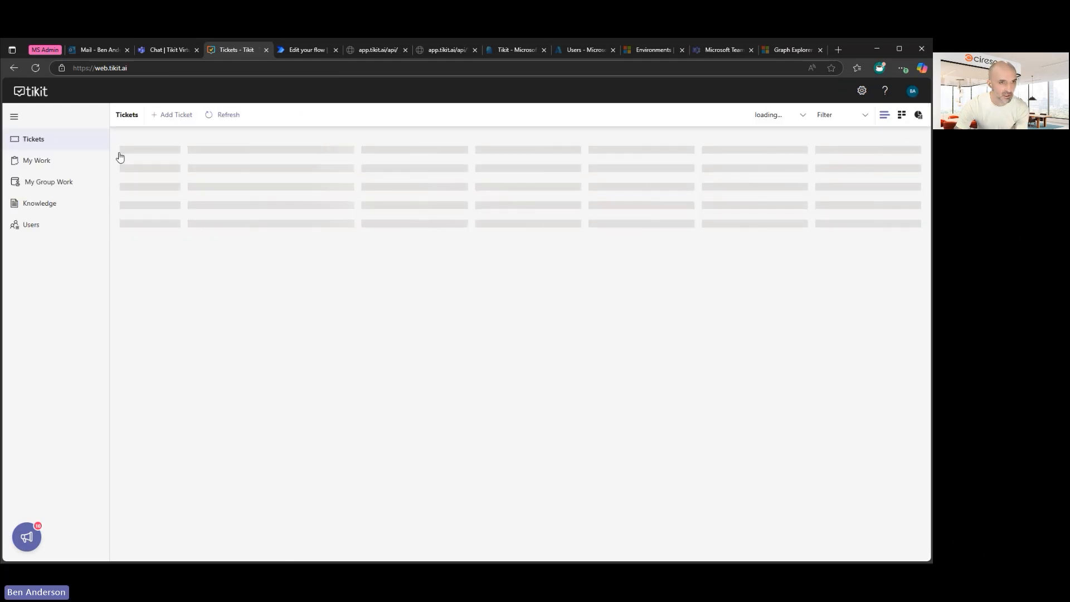